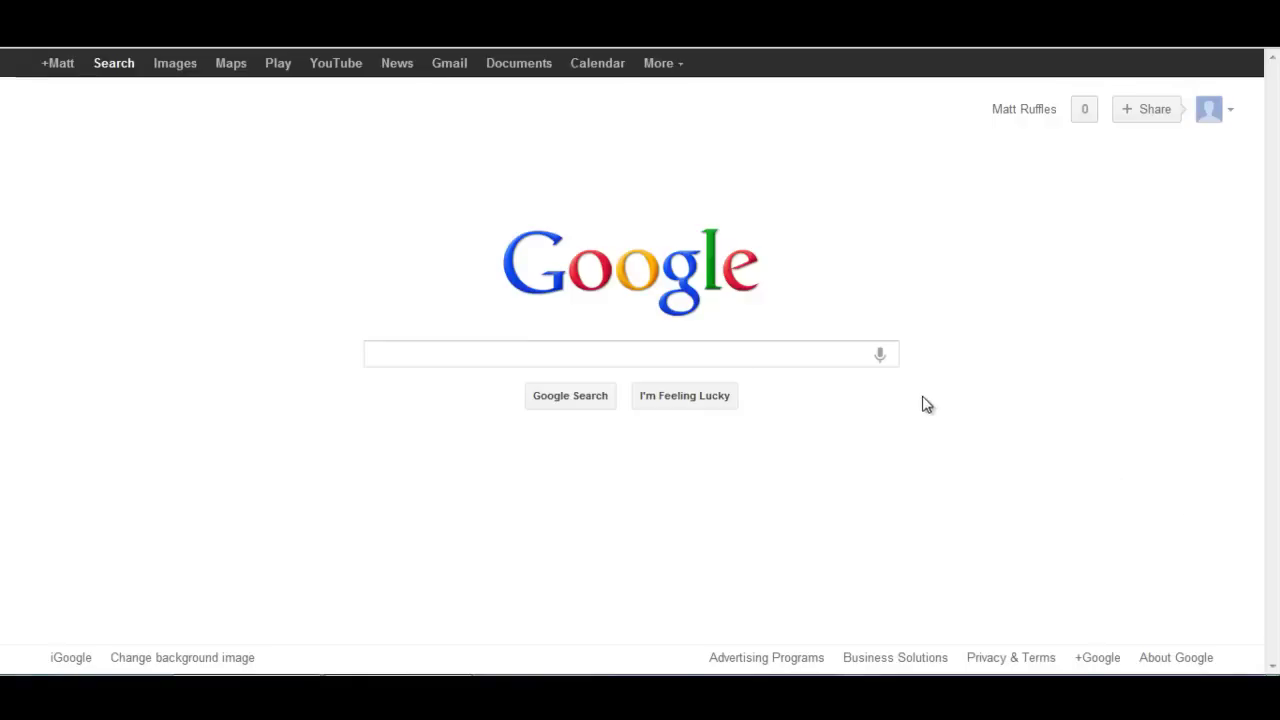
# Search Google for Minecraft and open the official minecraft.net site from the results
pyautogui.click(803, 345)
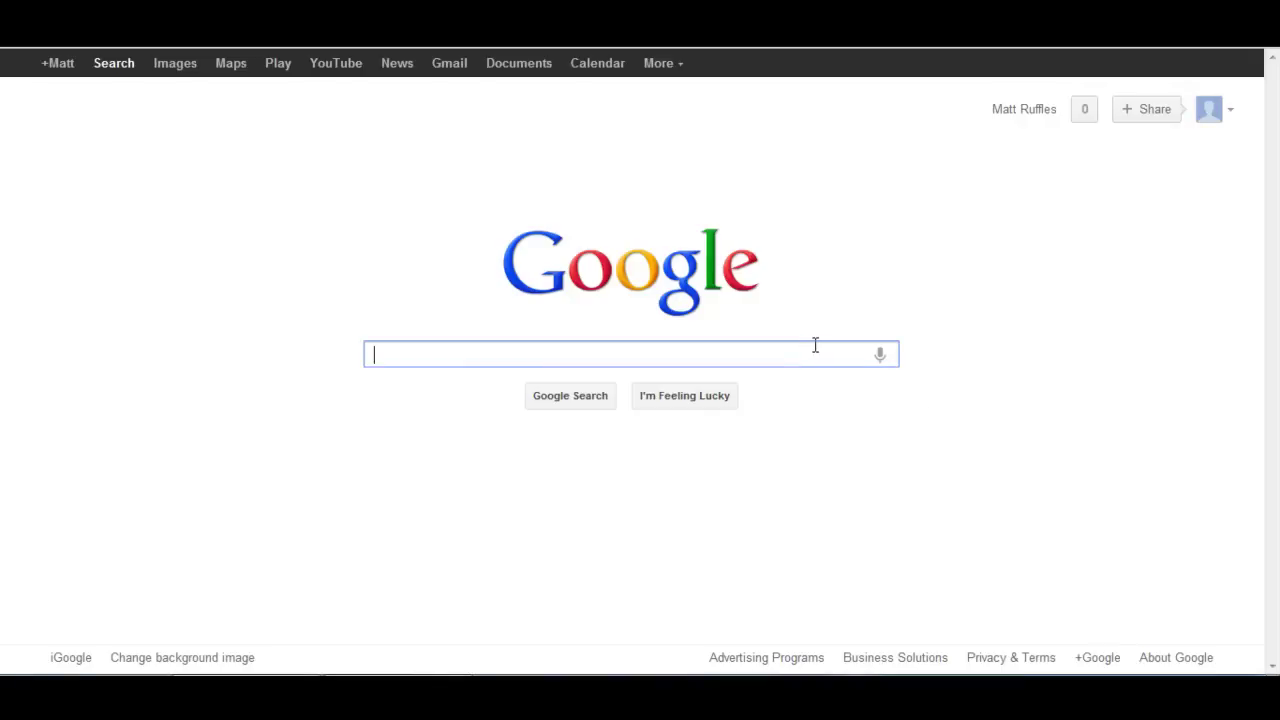
pyautogui.write('Min')
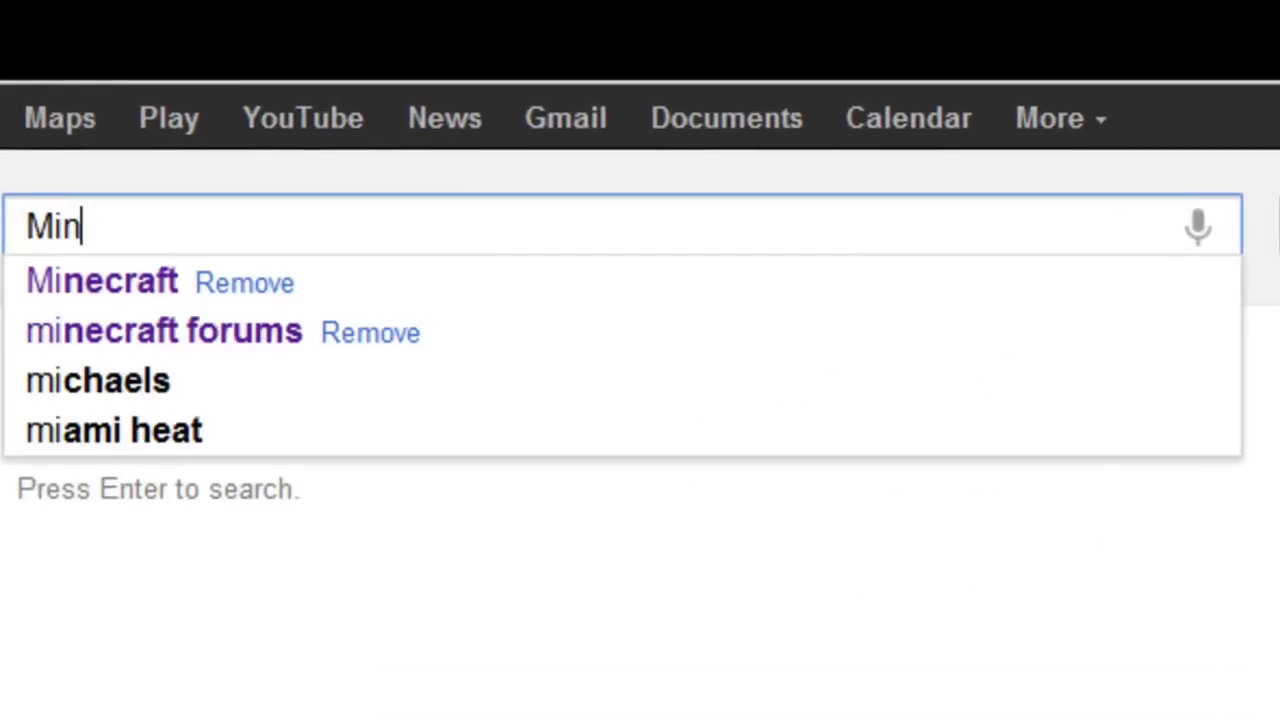
pyautogui.write('ecr')
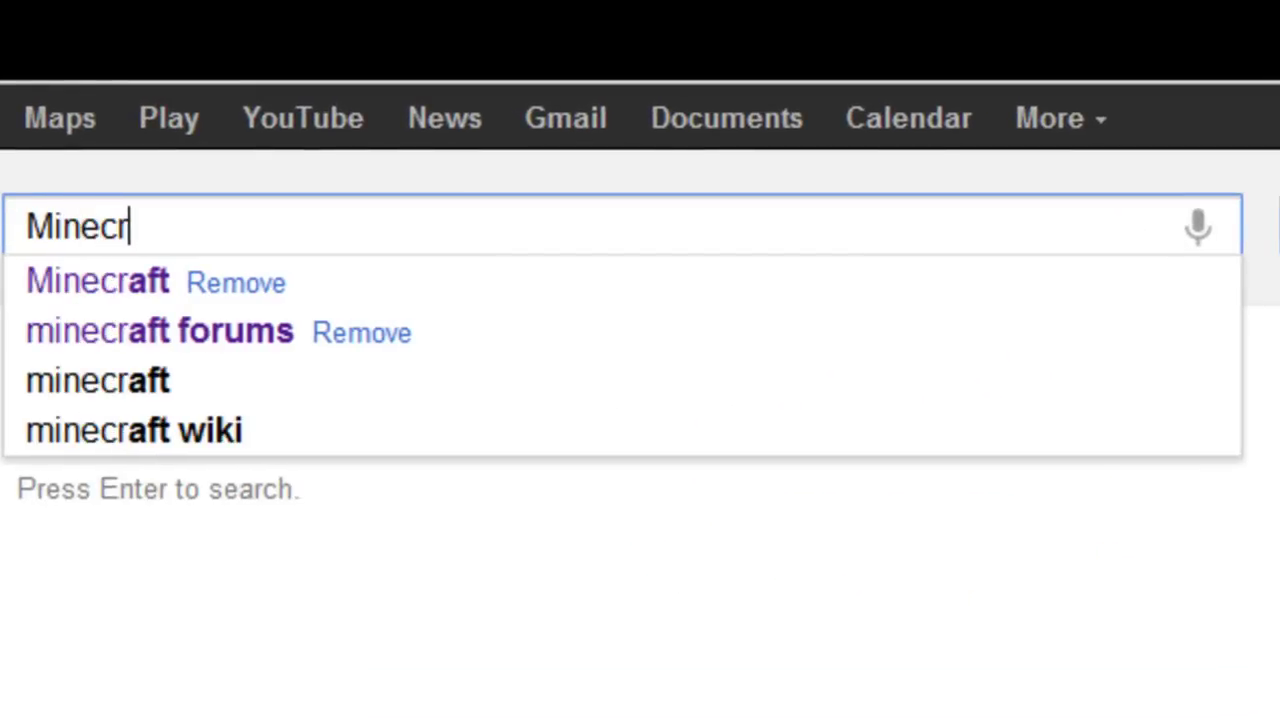
pyautogui.write('aft')
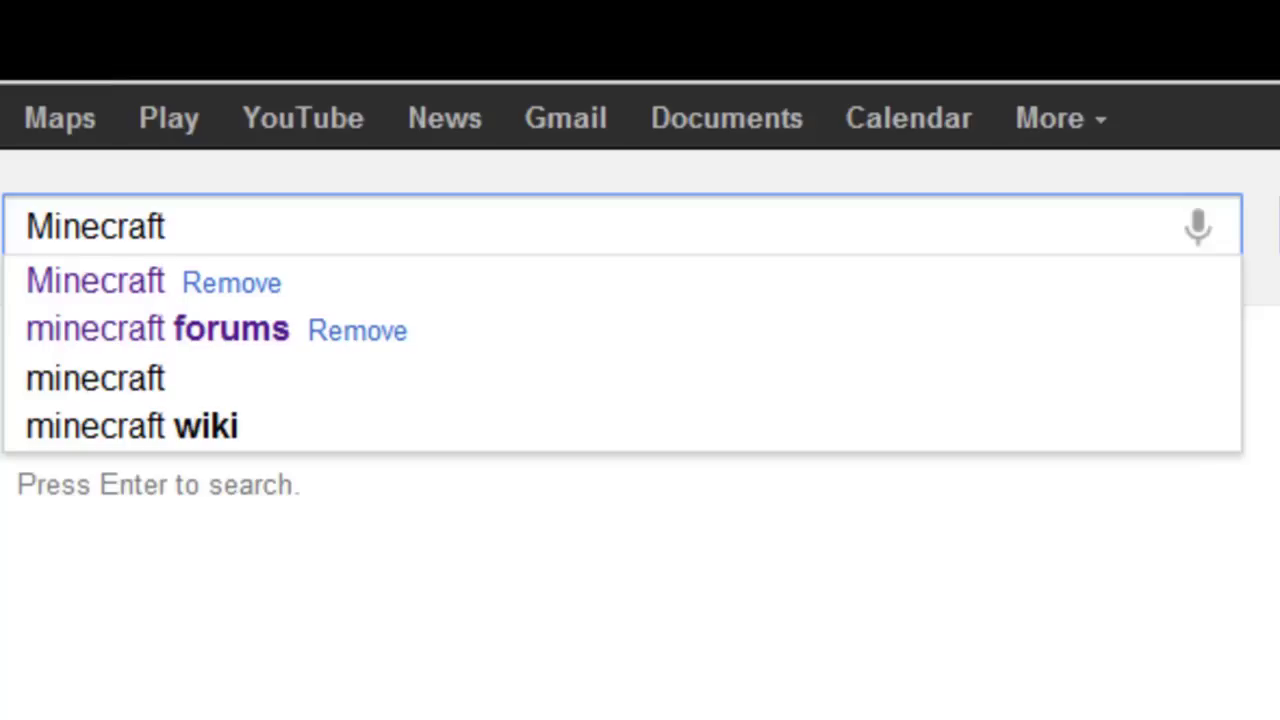
pyautogui.press('Return')
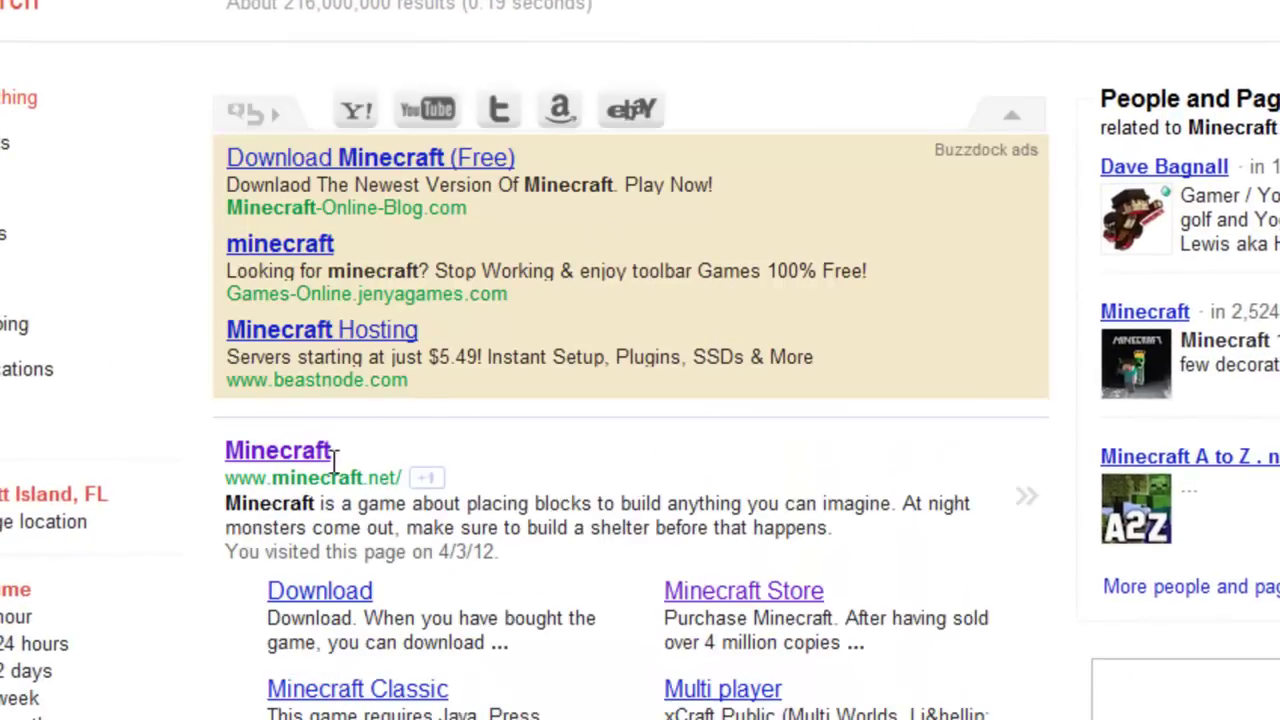
pyautogui.scroll(-3, 330, 320)
pyautogui.click(296, 149)
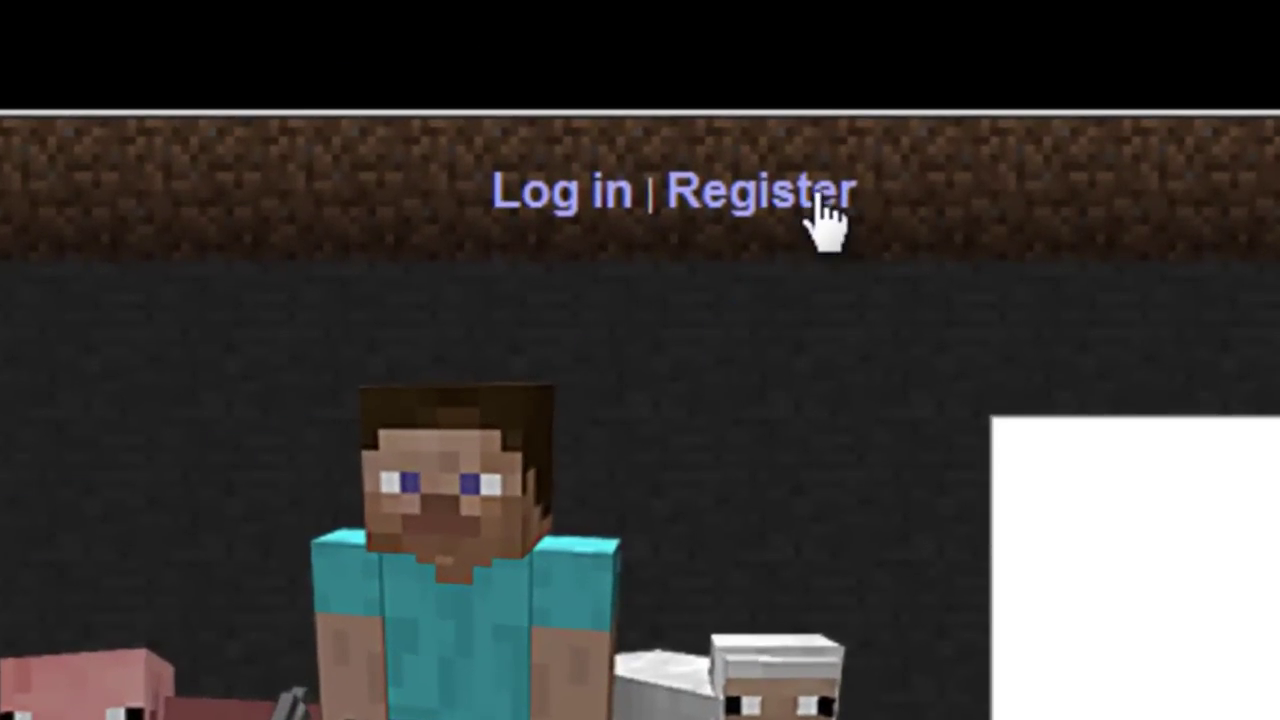
# Register a new Minecraft account by entering the username, e-mail address, password and password confirmation, and submit the form
pyautogui.click(828, 212)
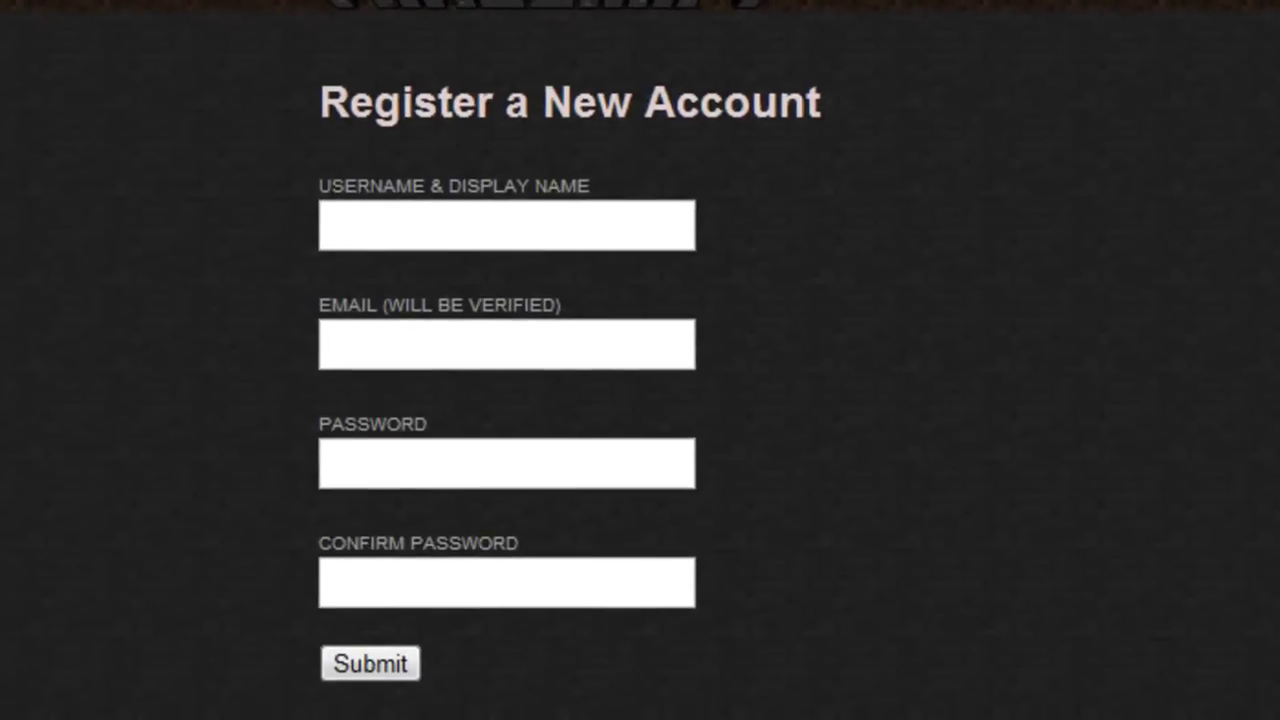
pyautogui.click(645, 235)
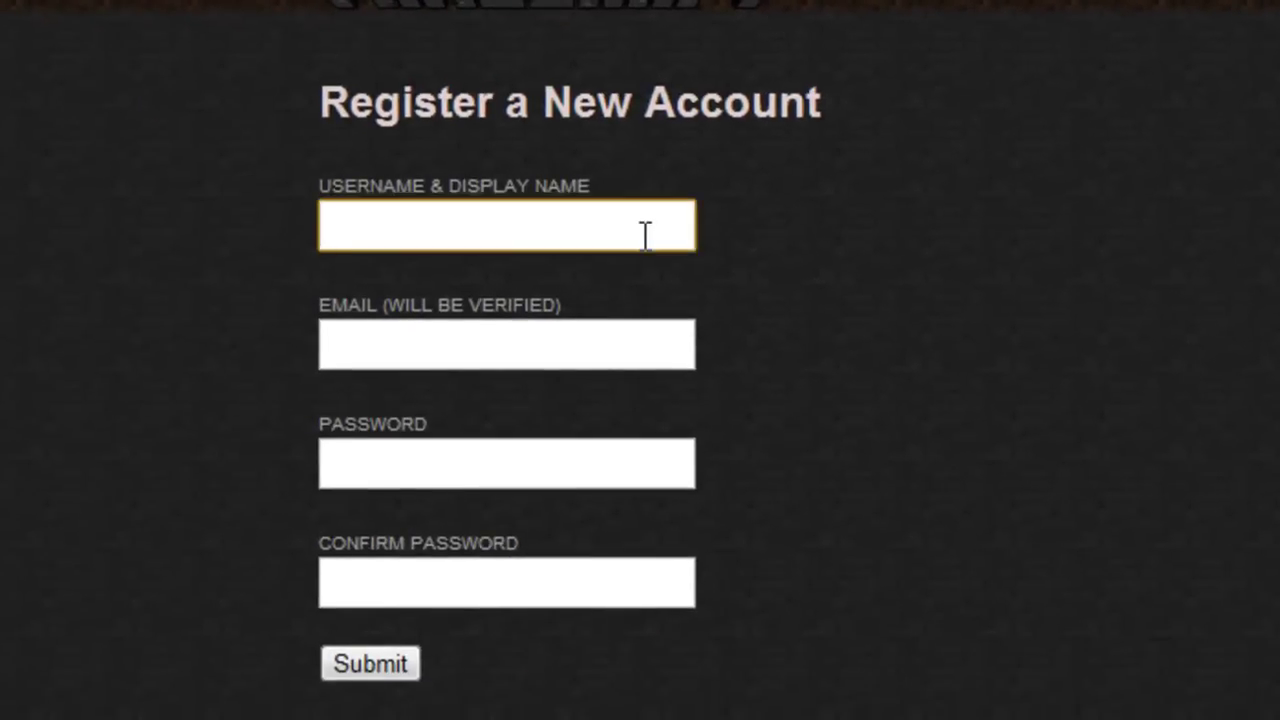
pyautogui.click(612, 354)
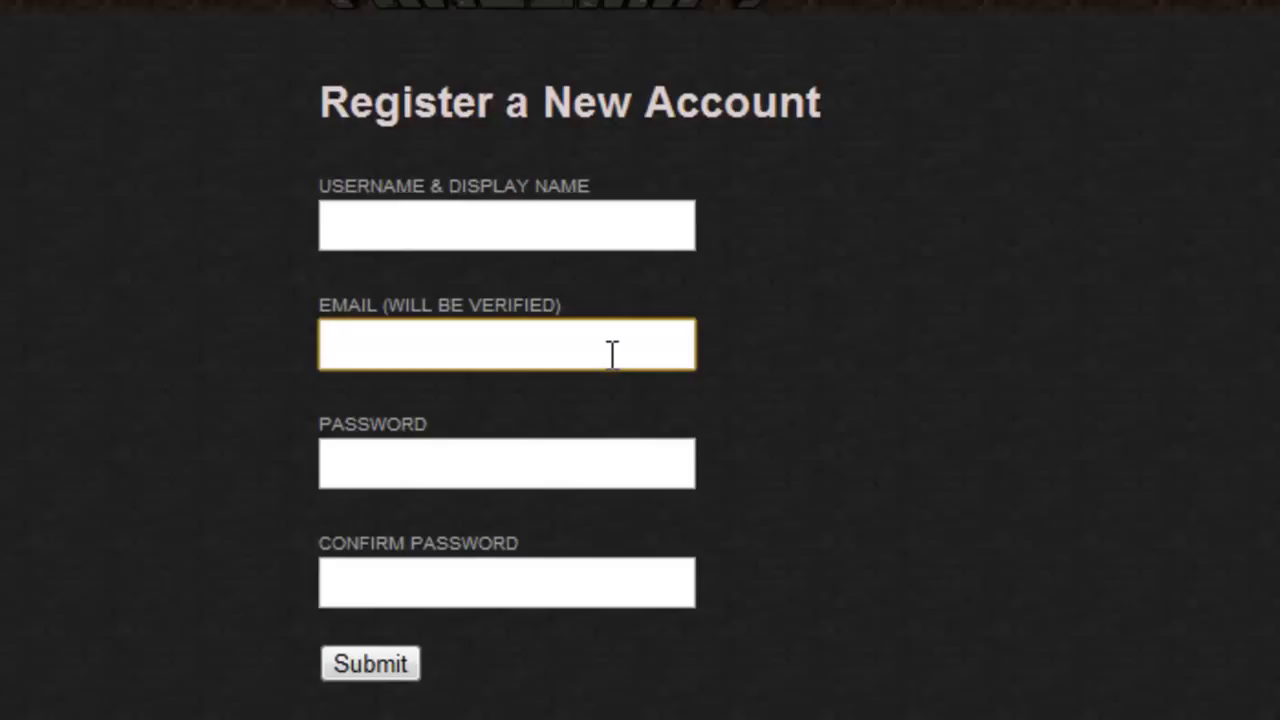
pyautogui.click(597, 465)
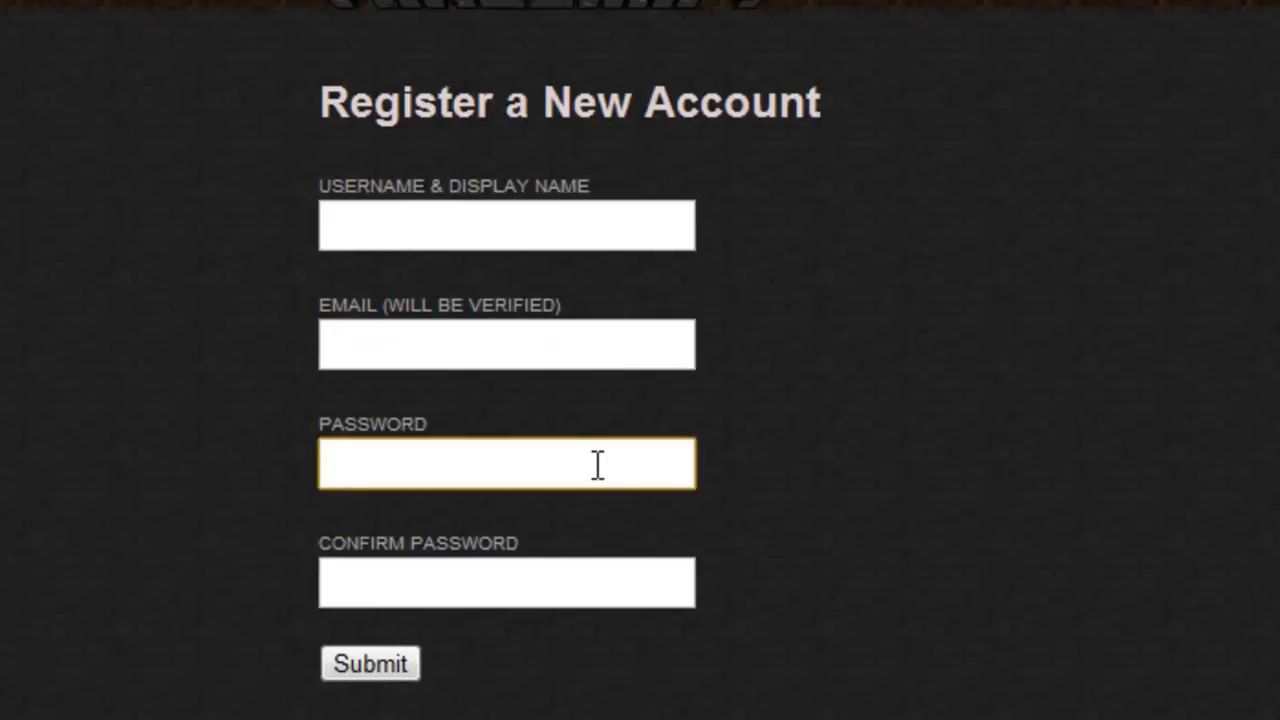
pyautogui.click(563, 590)
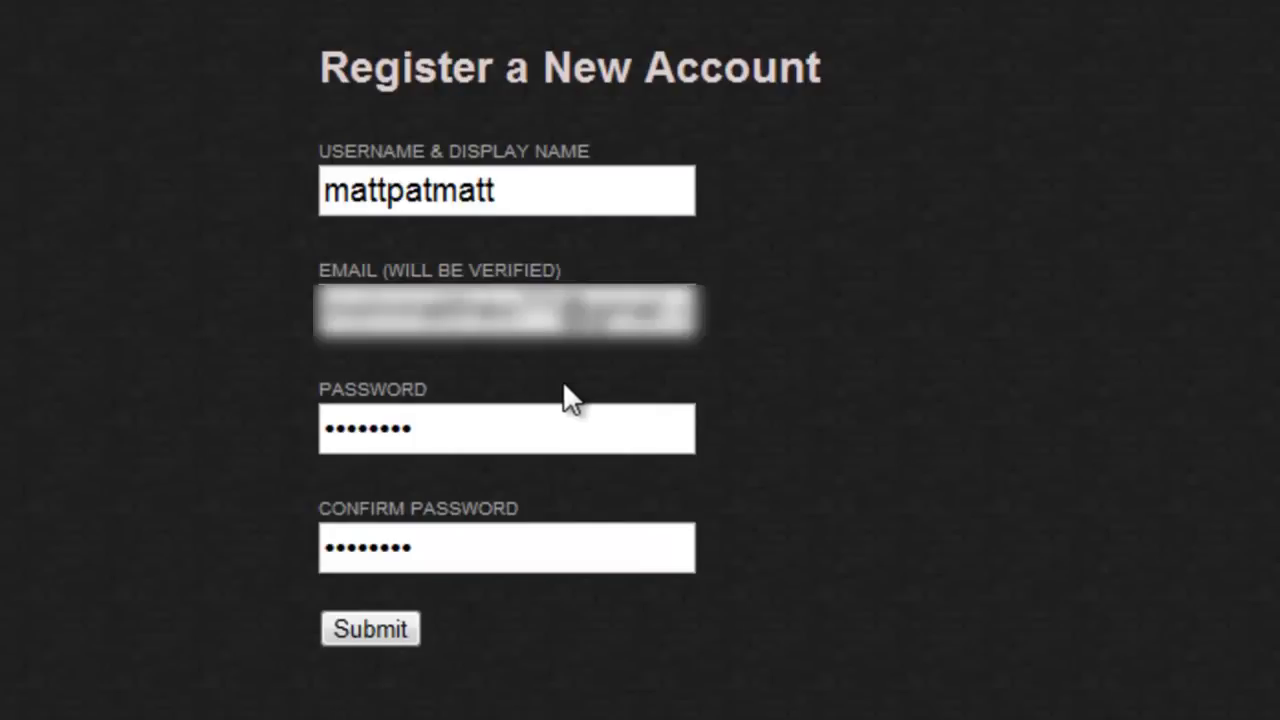
pyautogui.click(369, 633)
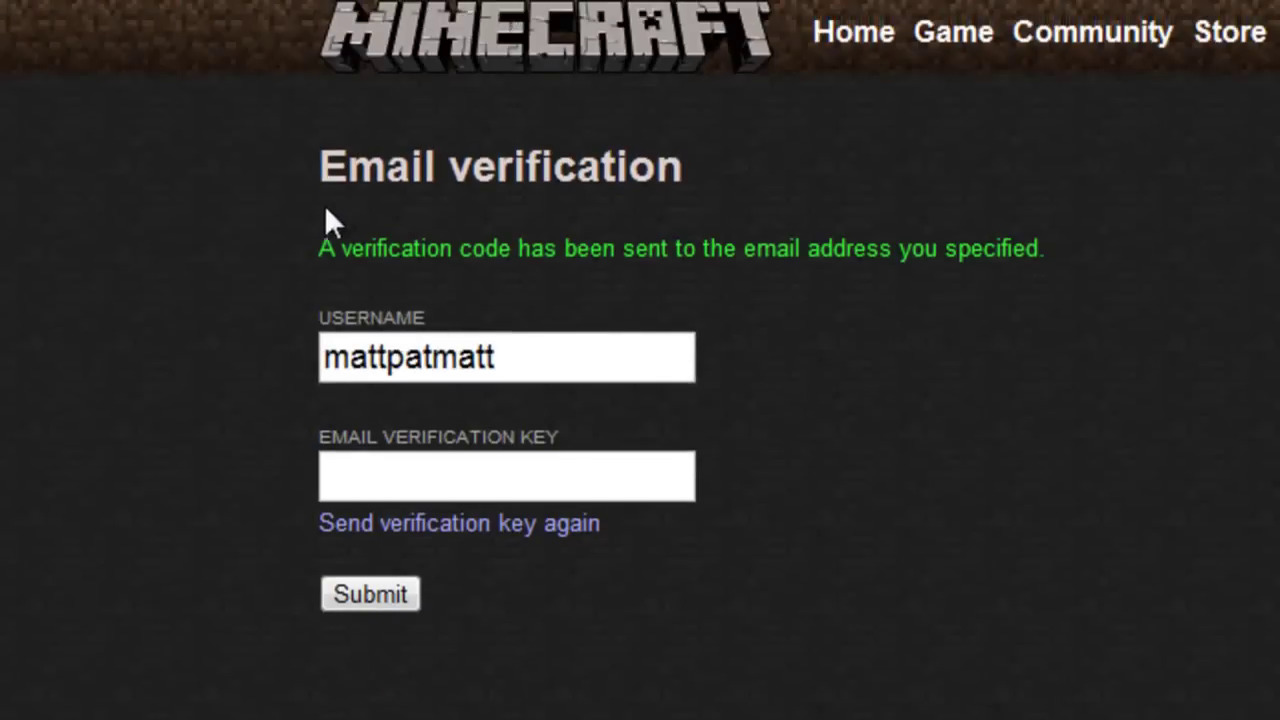
# Open Mojang's "Minecraft email verification" message in Gmail and follow its link to activate the account
pyautogui.moveTo(313, 256); pyautogui.dragTo(1126, 260)
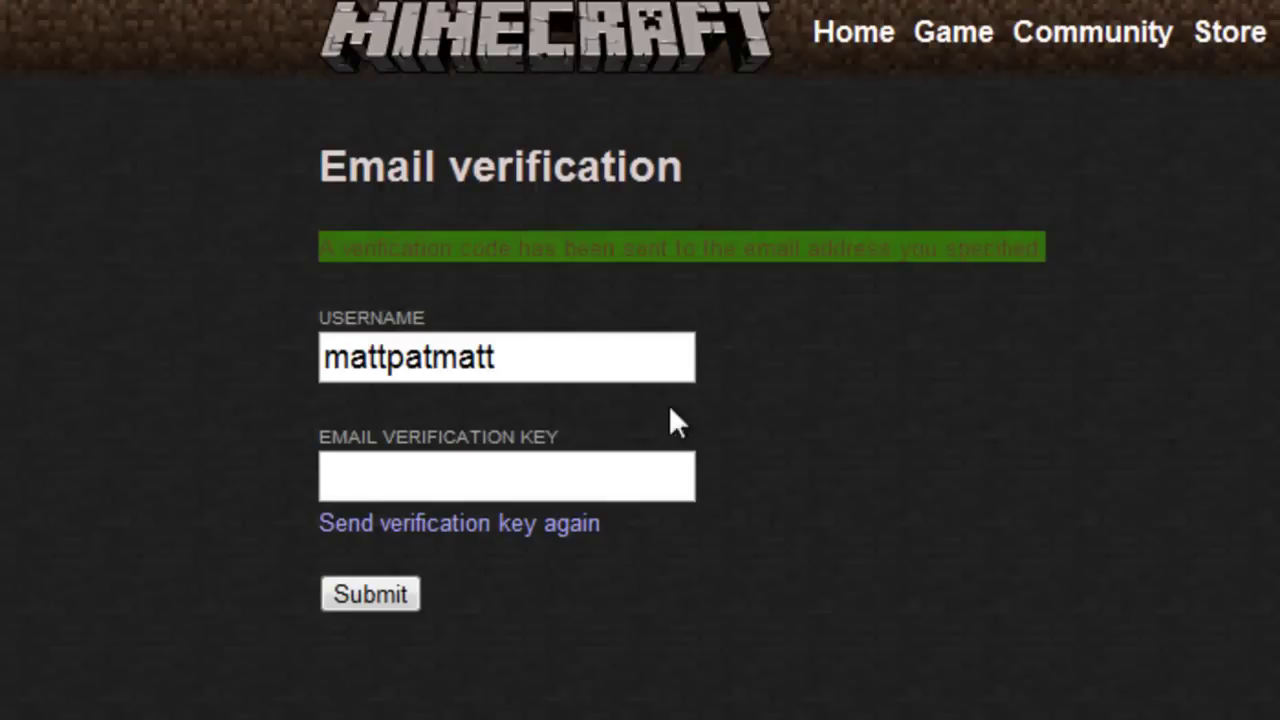
pyautogui.click(634, 406)
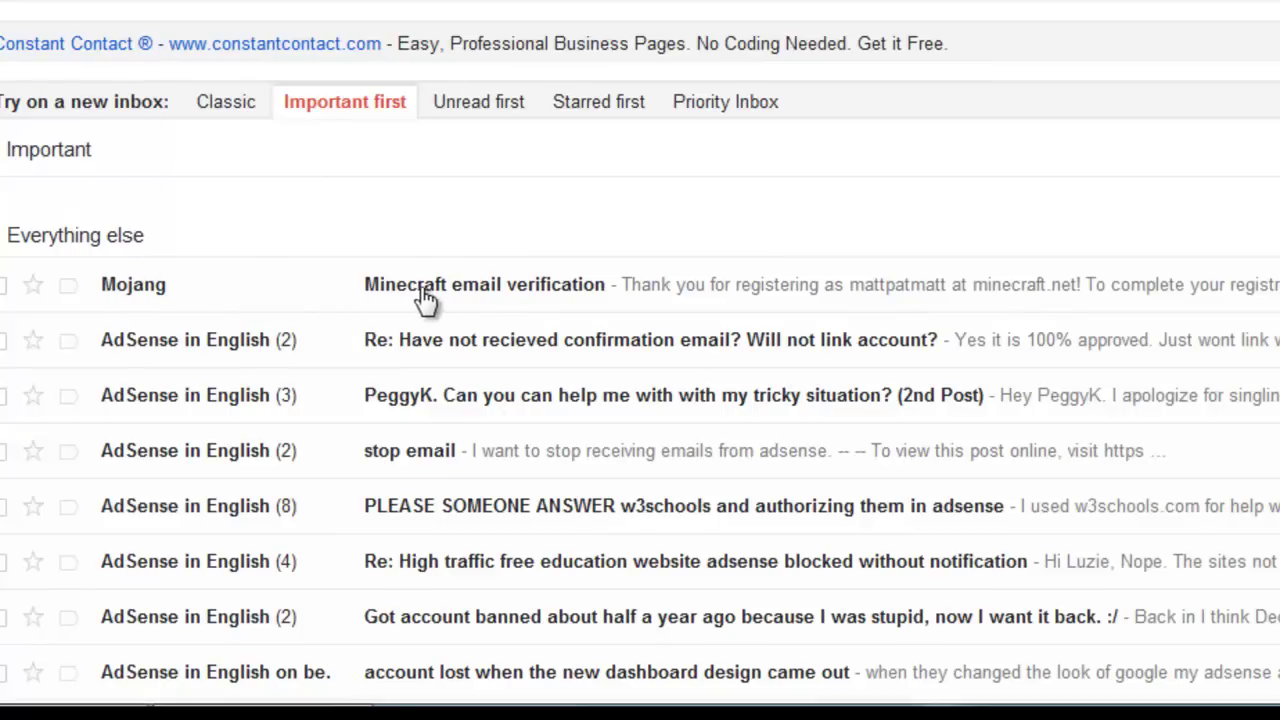
pyautogui.click(135, 292)
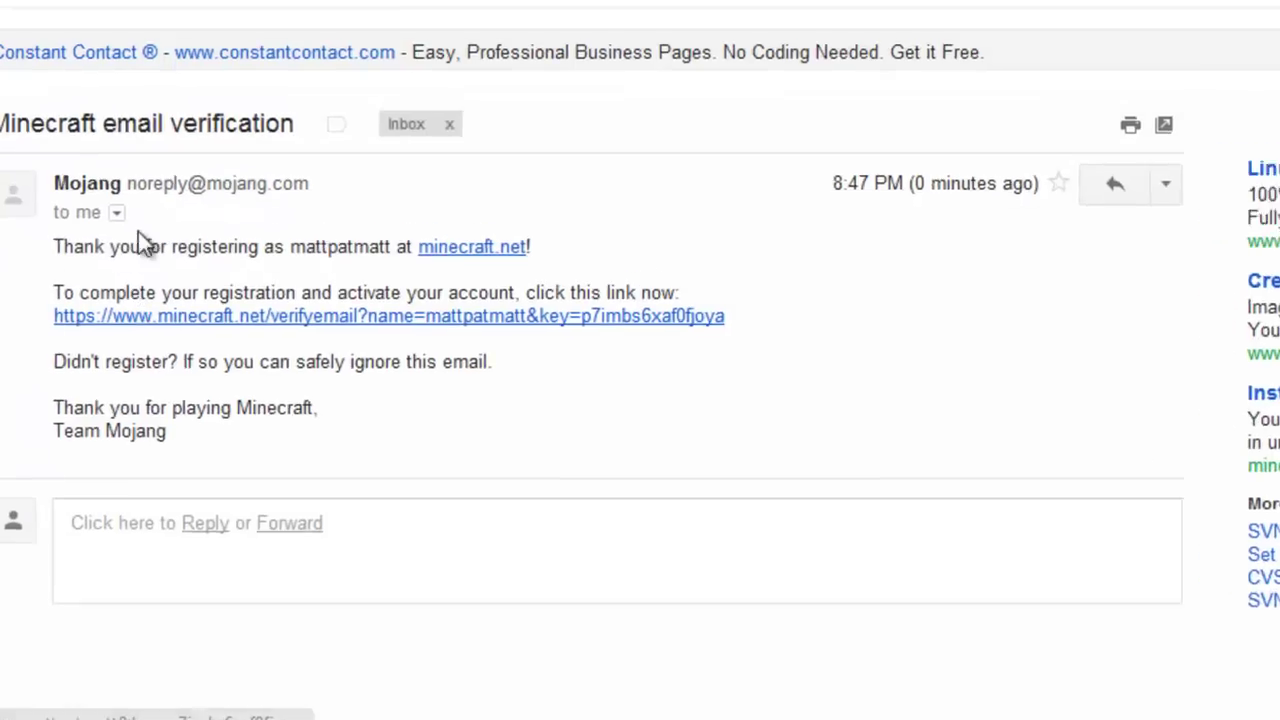
pyautogui.scroll(-1, 140, 231)
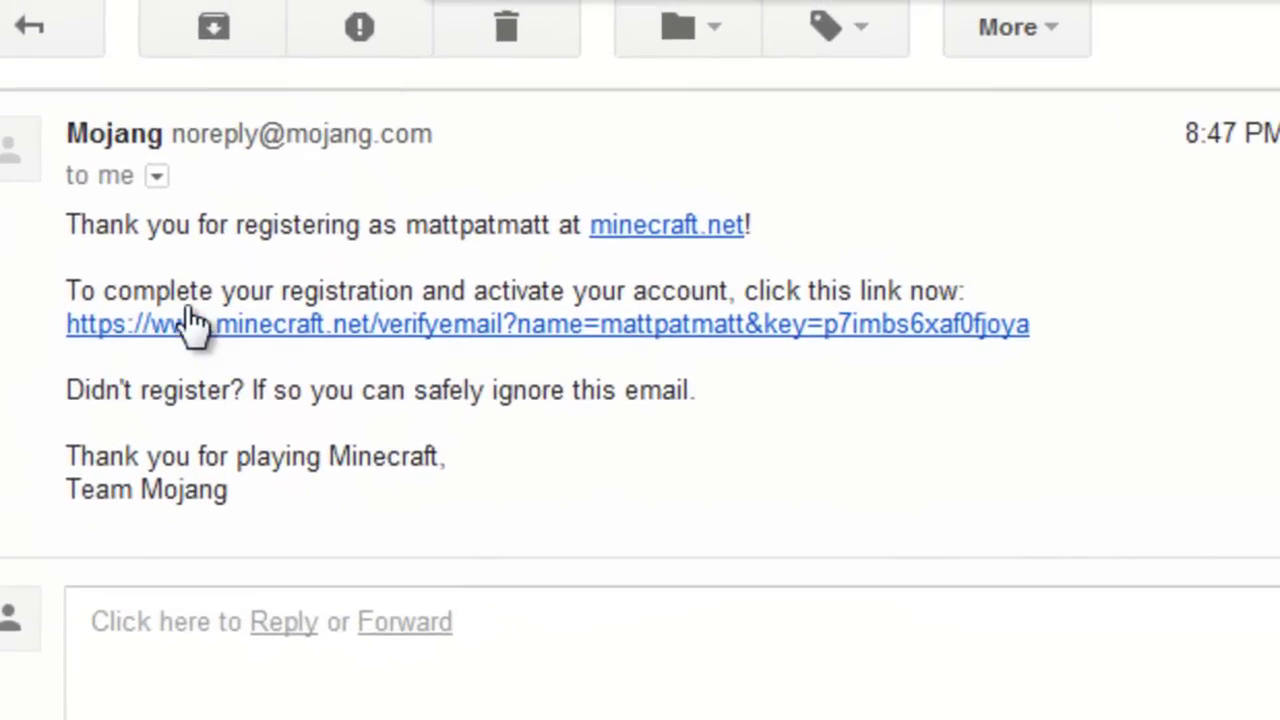
pyautogui.moveTo(51, 223); pyautogui.dragTo(543, 234)
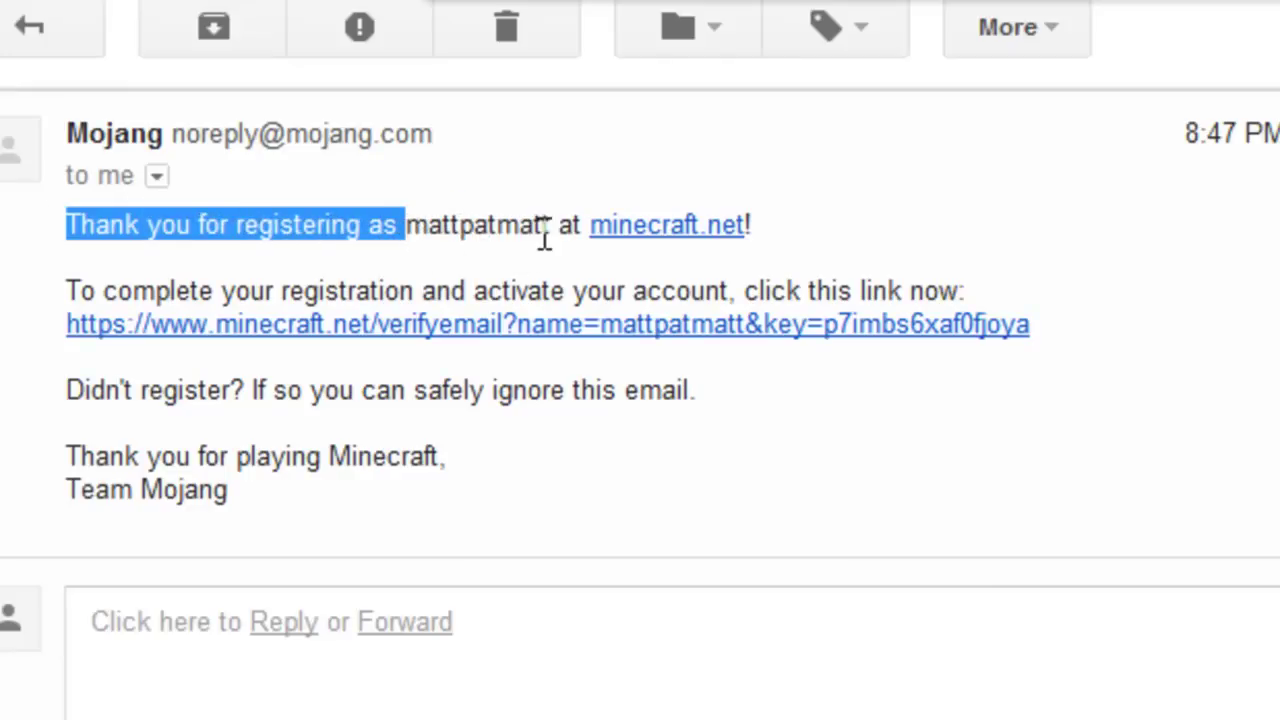
pyautogui.click(555, 234)
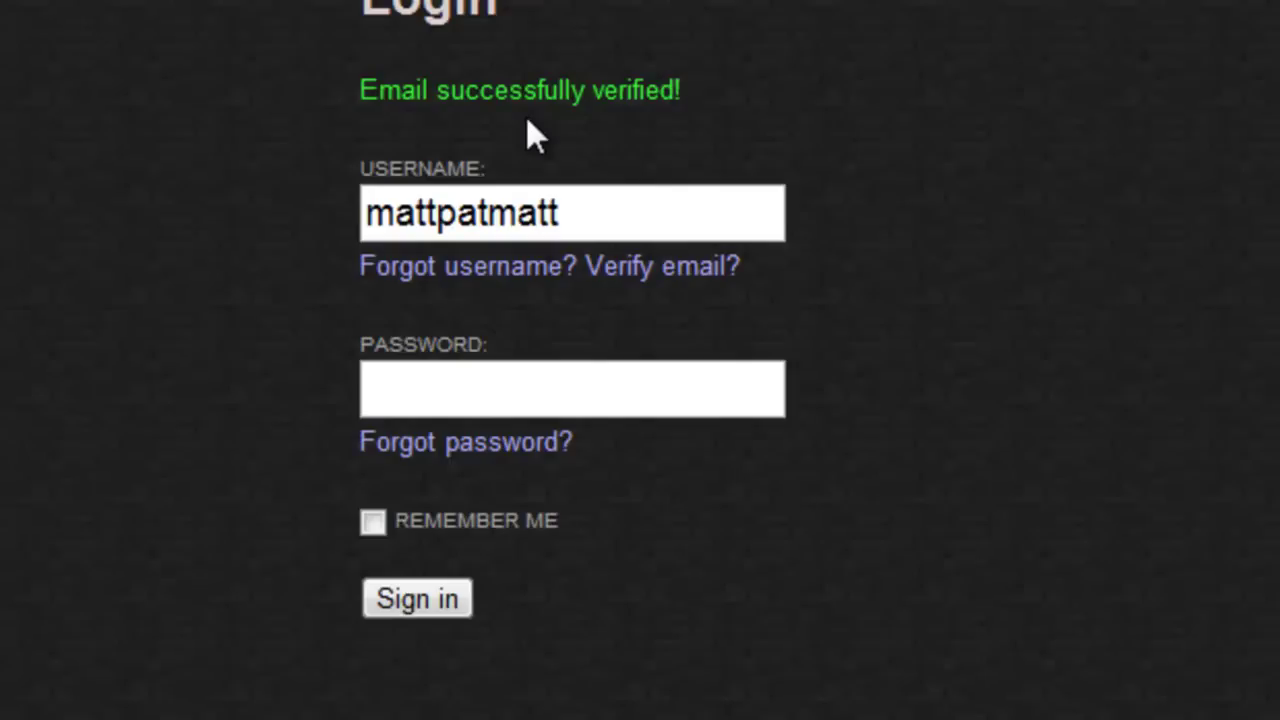
# Log in to the verified Minecraft account with the account password and the Remember me option enabled
pyautogui.moveTo(697, 97); pyautogui.dragTo(353, 93)
pyautogui.click(301, 156)
pyautogui.click(415, 368)
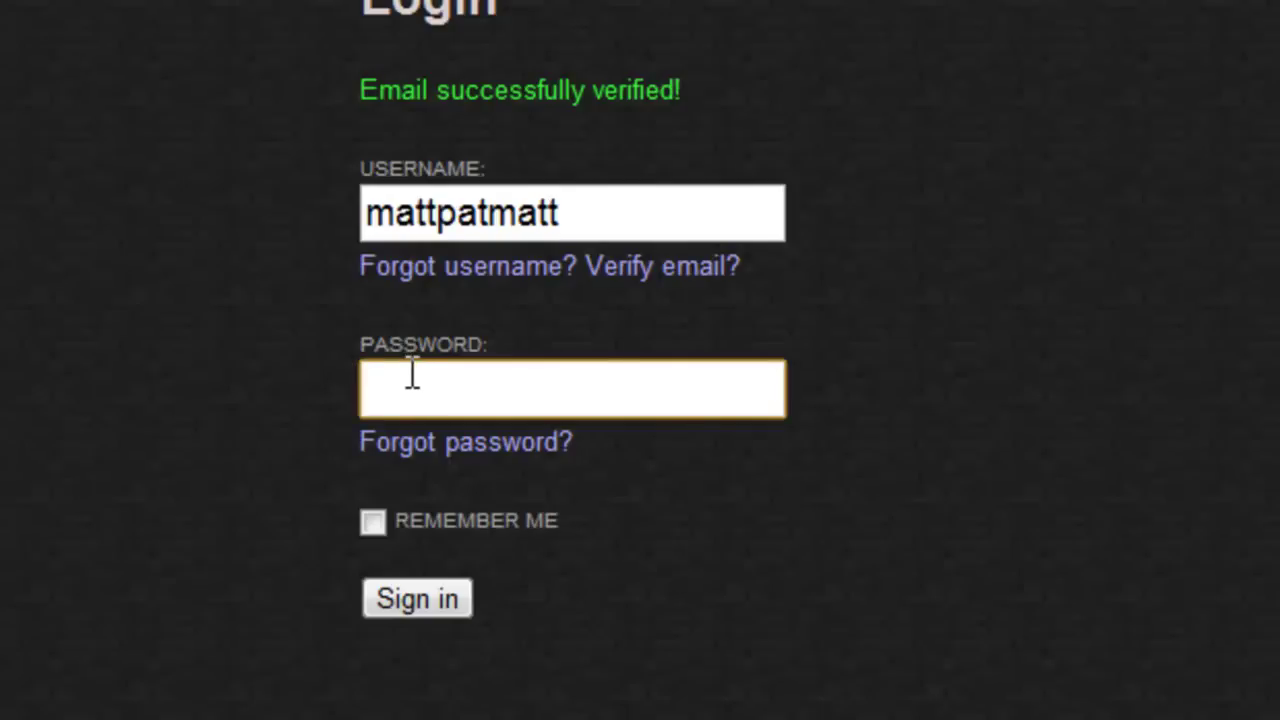
pyautogui.write('********')
pyautogui.click(372, 530)
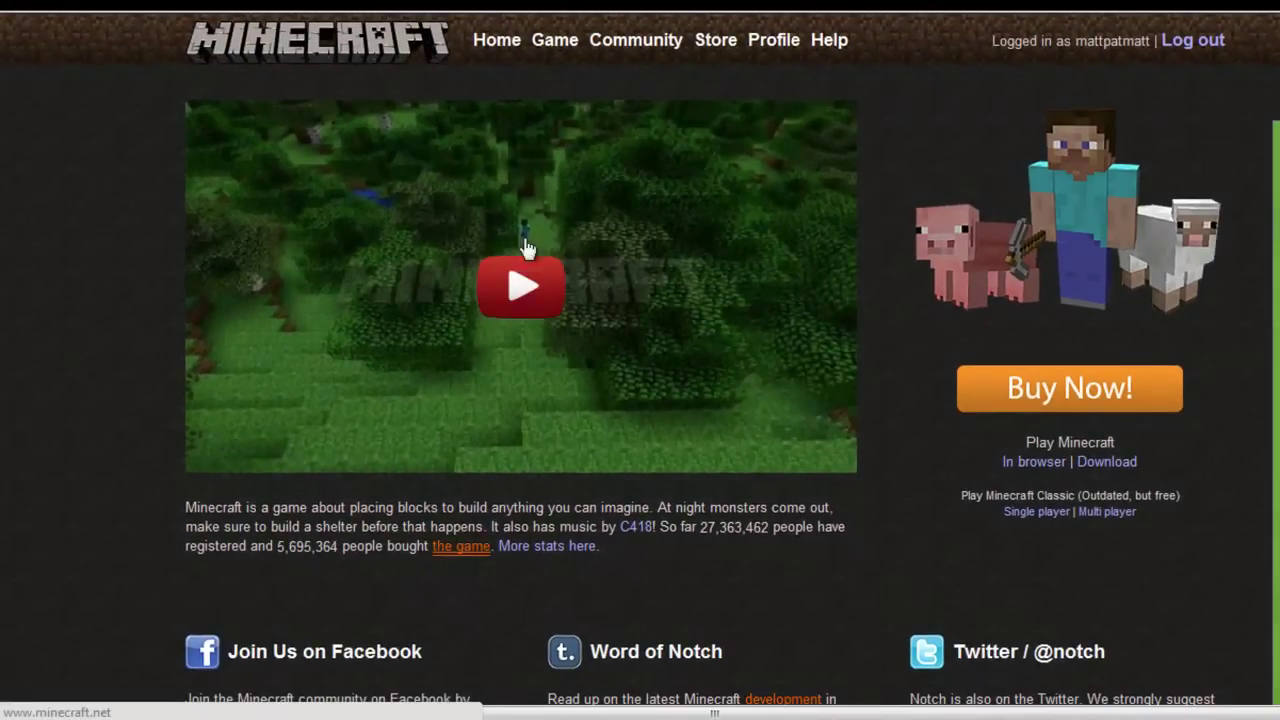
pyautogui.moveTo(703, 517); pyautogui.dragTo(707, 522)
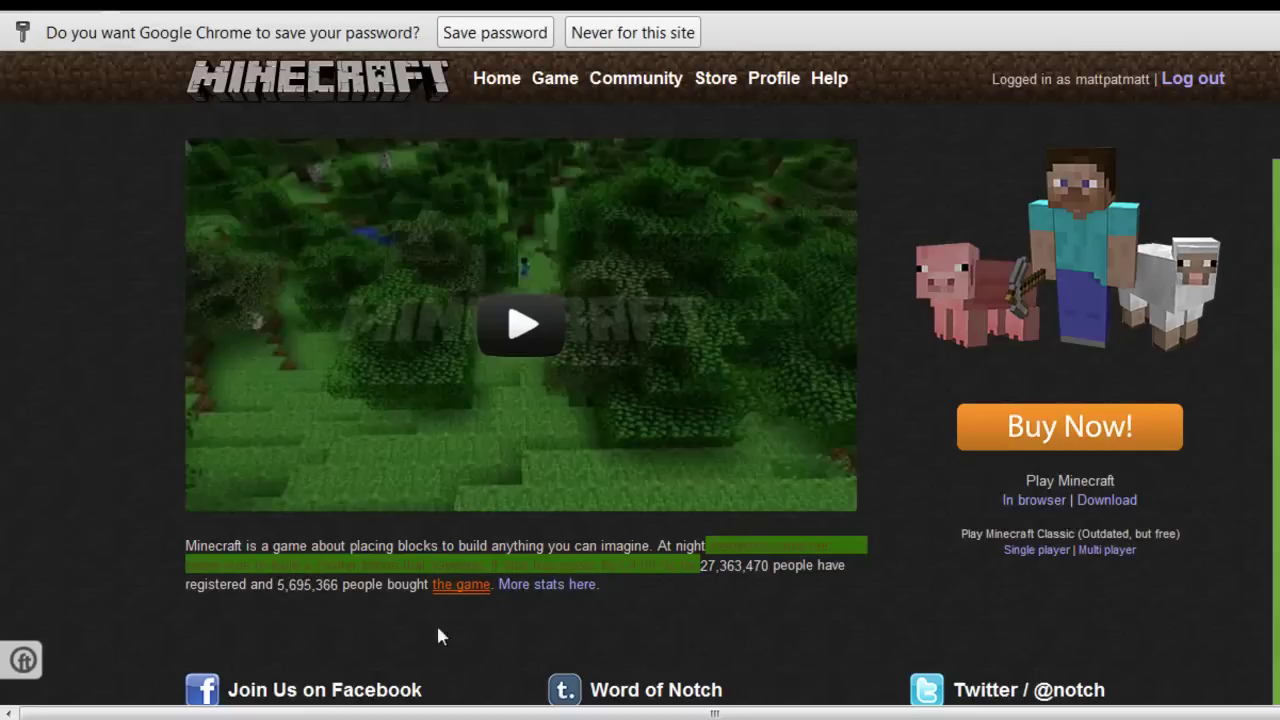
pyautogui.moveTo(276, 586); pyautogui.dragTo(337, 586)
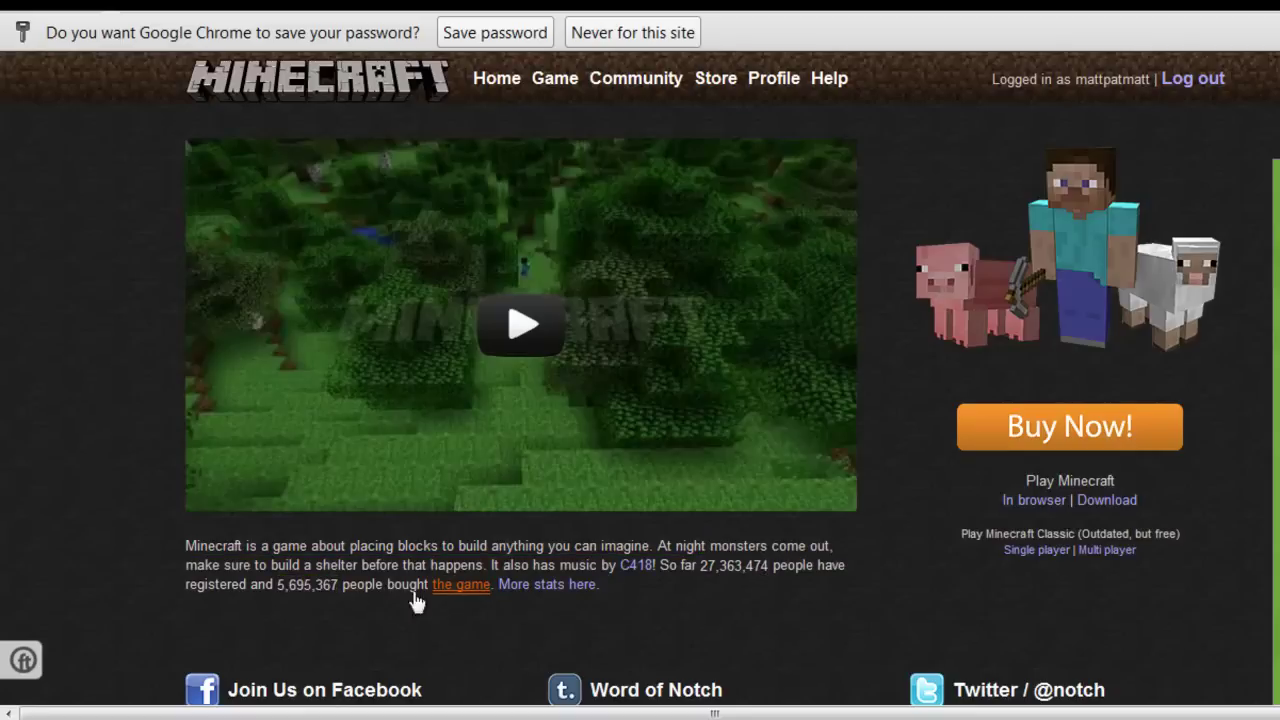
# Switch to the account's YouTube channel and look through its list of uploaded videos
pyautogui.scroll(-6, 680, 611)
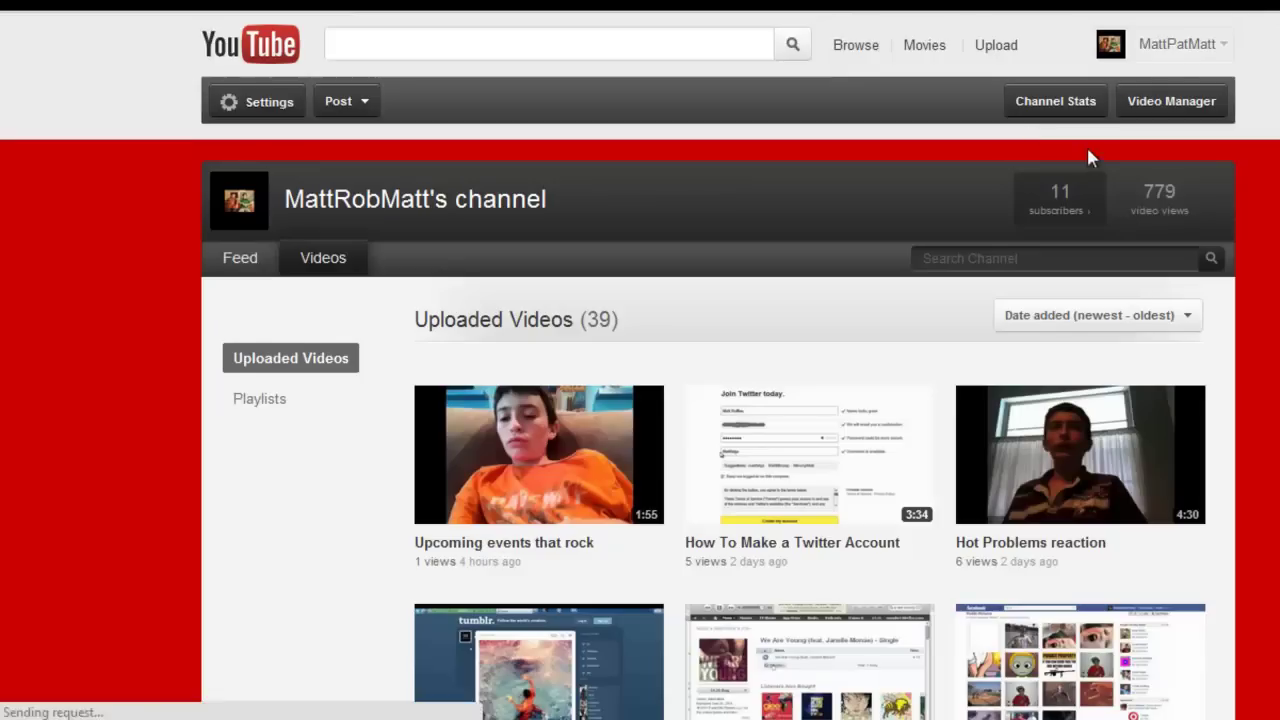
pyautogui.scroll(-4, 1090, 157)
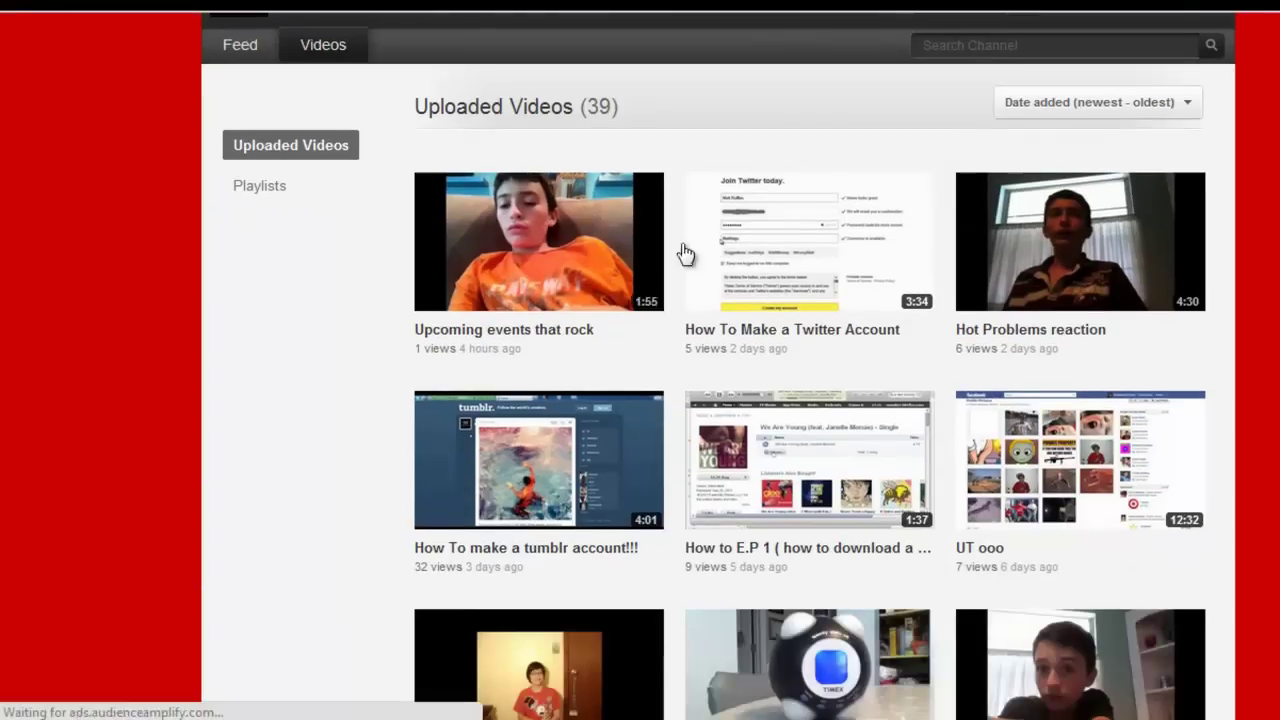
pyautogui.scroll(-8, 755, 280)
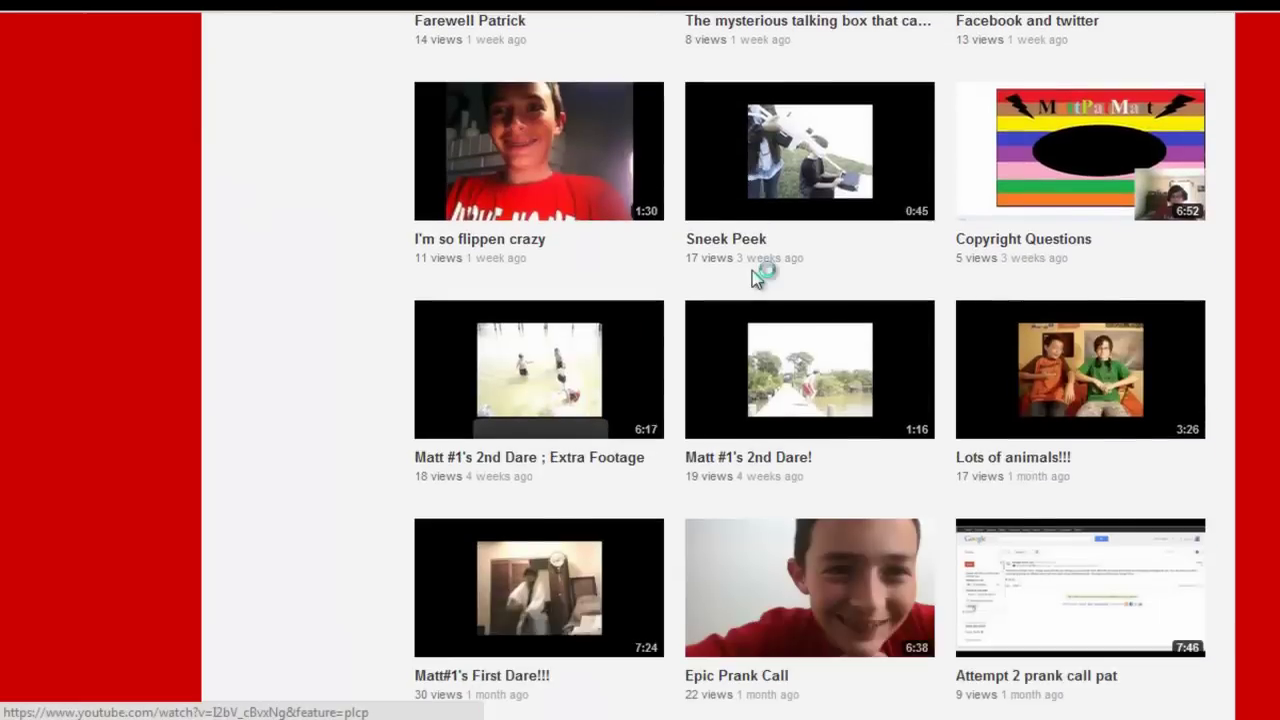
pyautogui.scroll(-10, 755, 280)
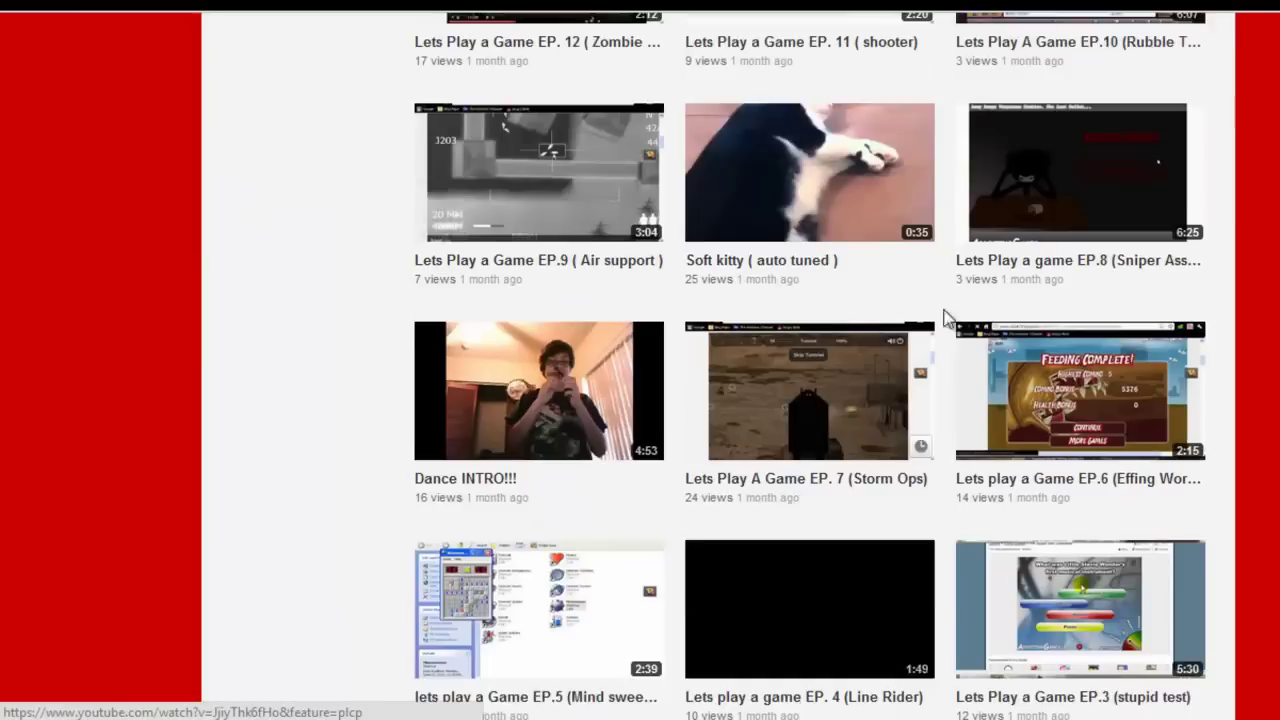
pyautogui.scroll(18, 755, 300)
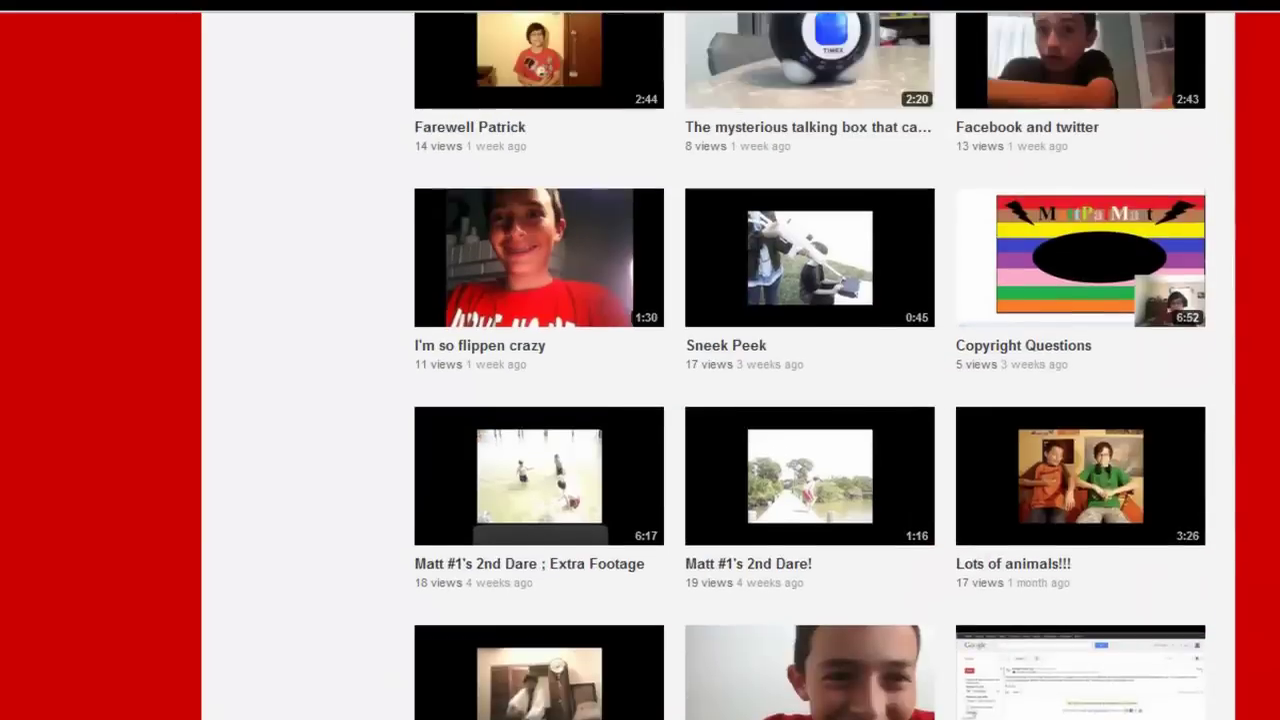
pyautogui.scroll(3, 755, 300)
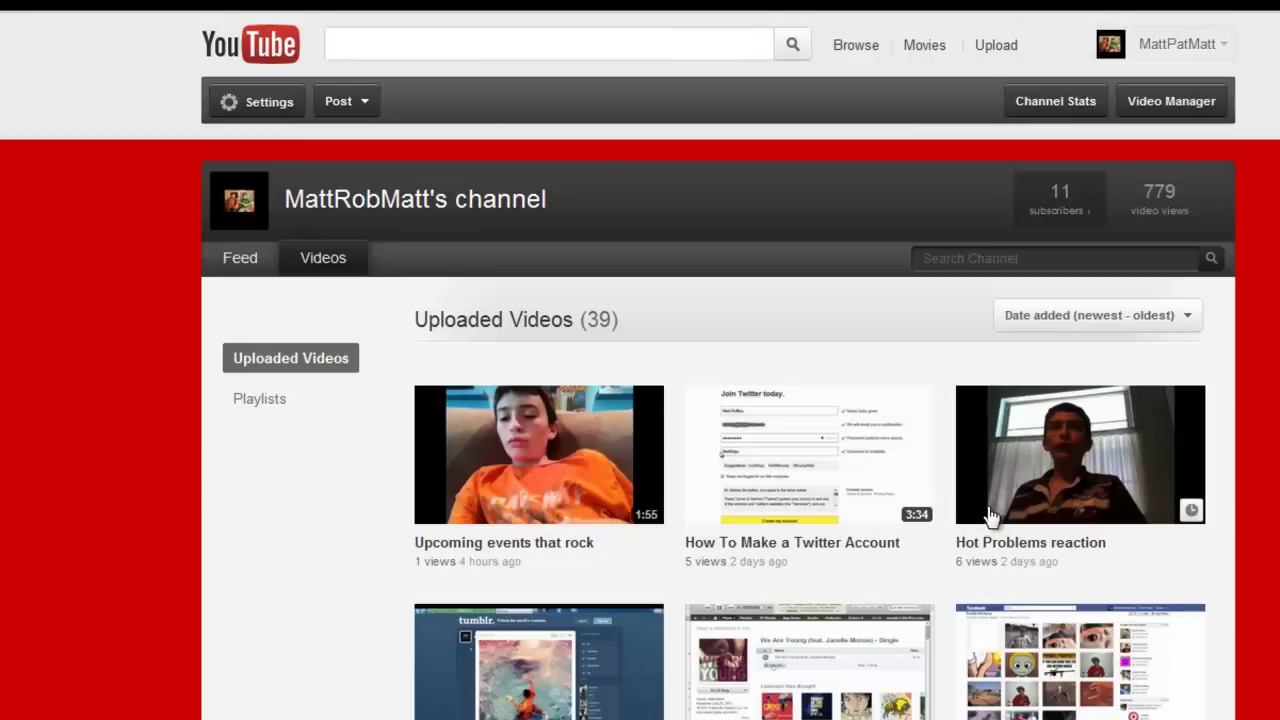
pyautogui.moveTo(620, 320); pyautogui.dragTo(503, 318)
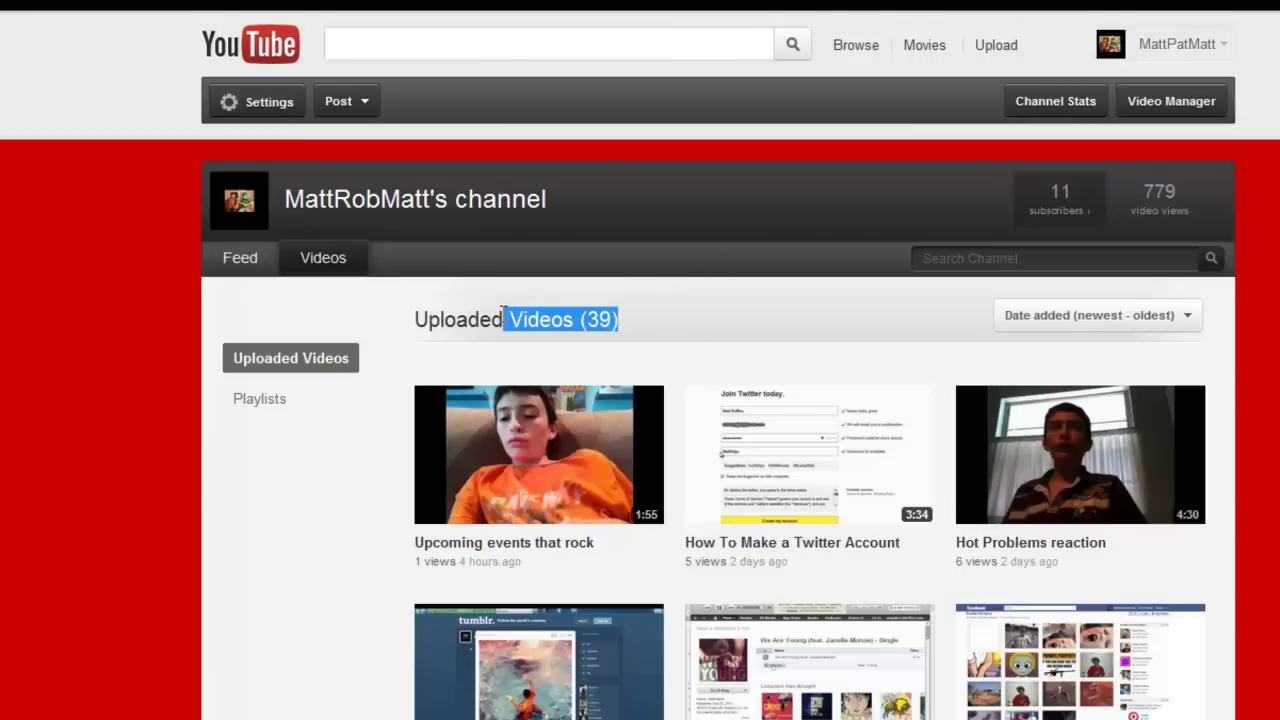
pyautogui.click(397, 317)
pyautogui.moveTo(397, 317); pyautogui.dragTo(669, 320)
pyautogui.click(716, 322)
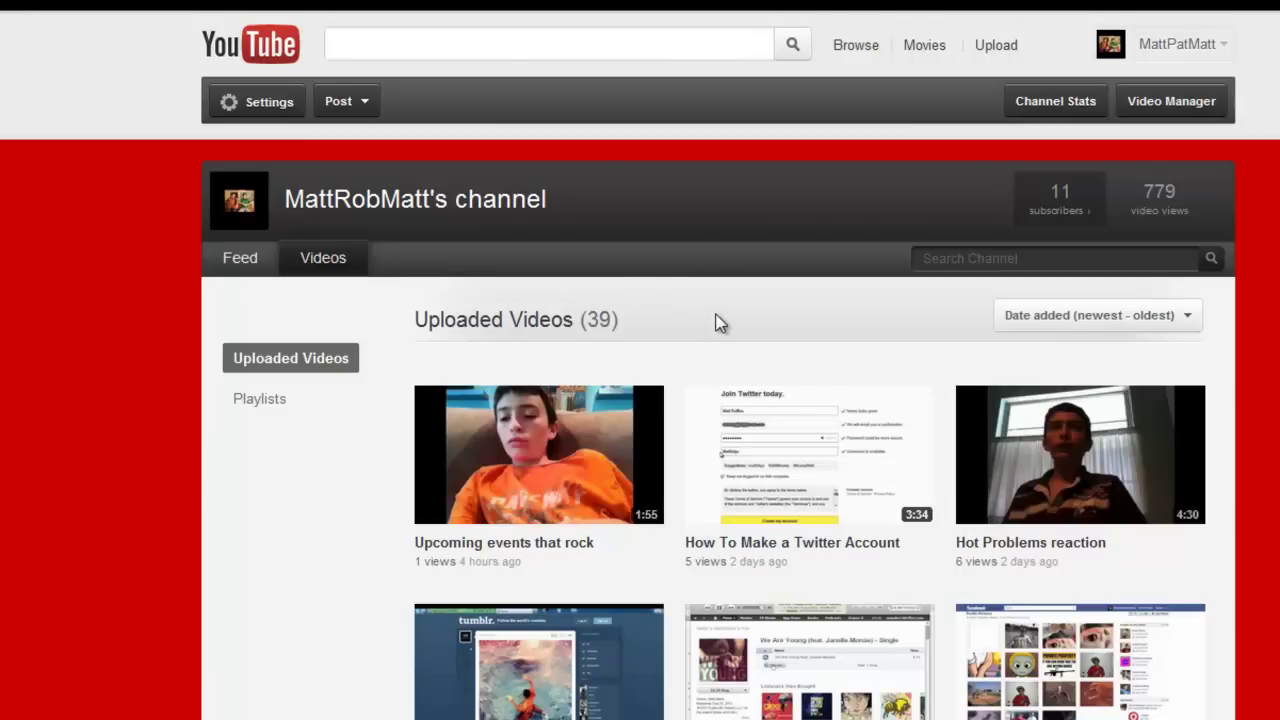
# Open the uploaded video "How To make a tumblr account!!!" and look over its description and page details
pyautogui.scroll(-3, 790, 358)
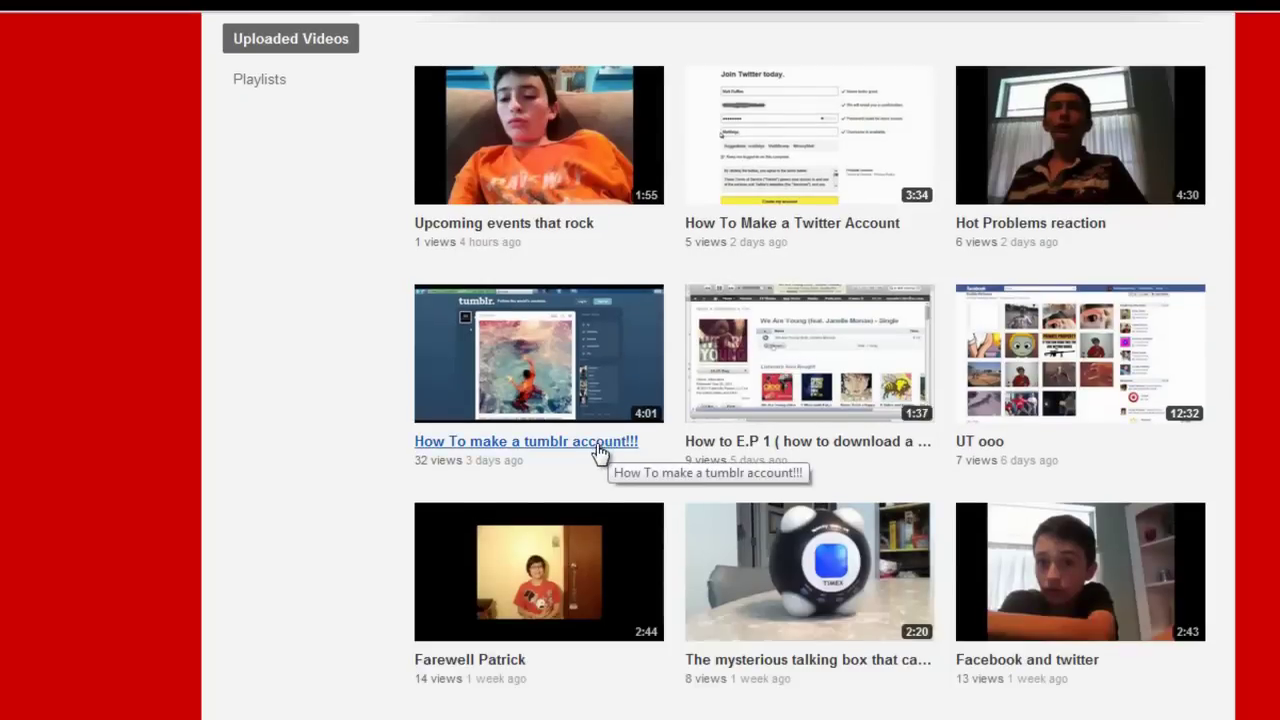
pyautogui.click(600, 450)
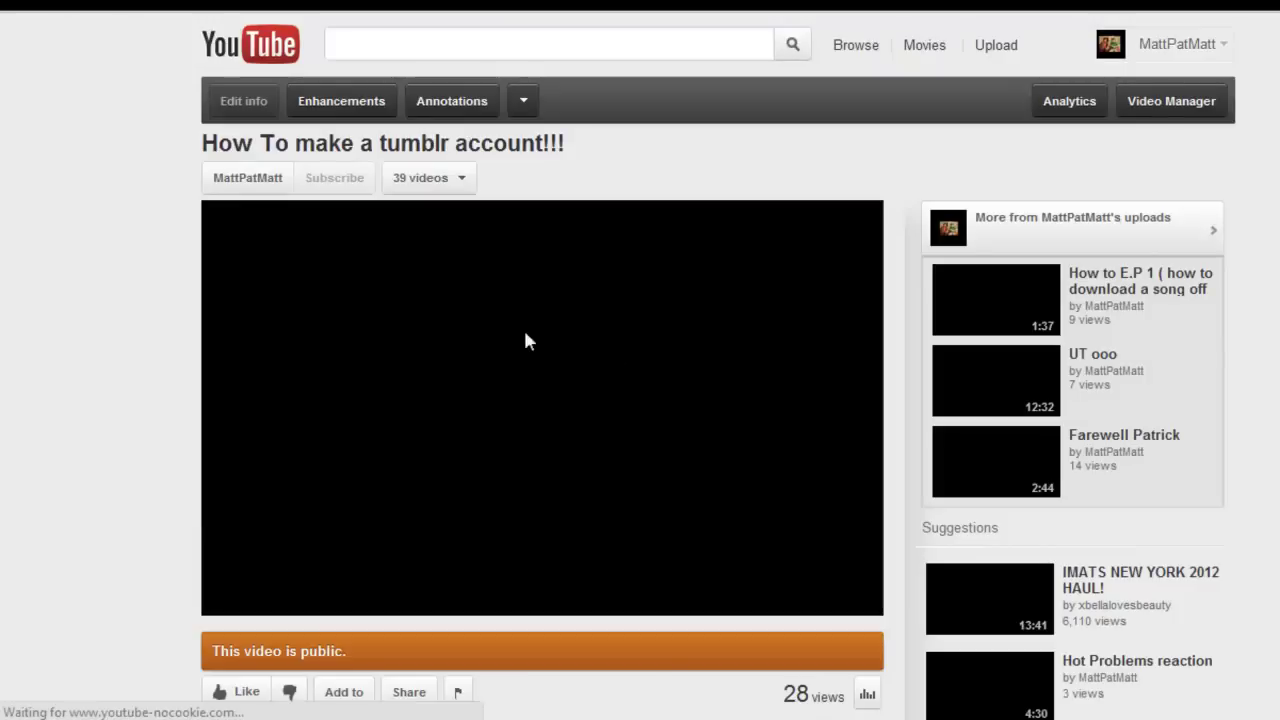
pyautogui.scroll(-4, 530, 400)
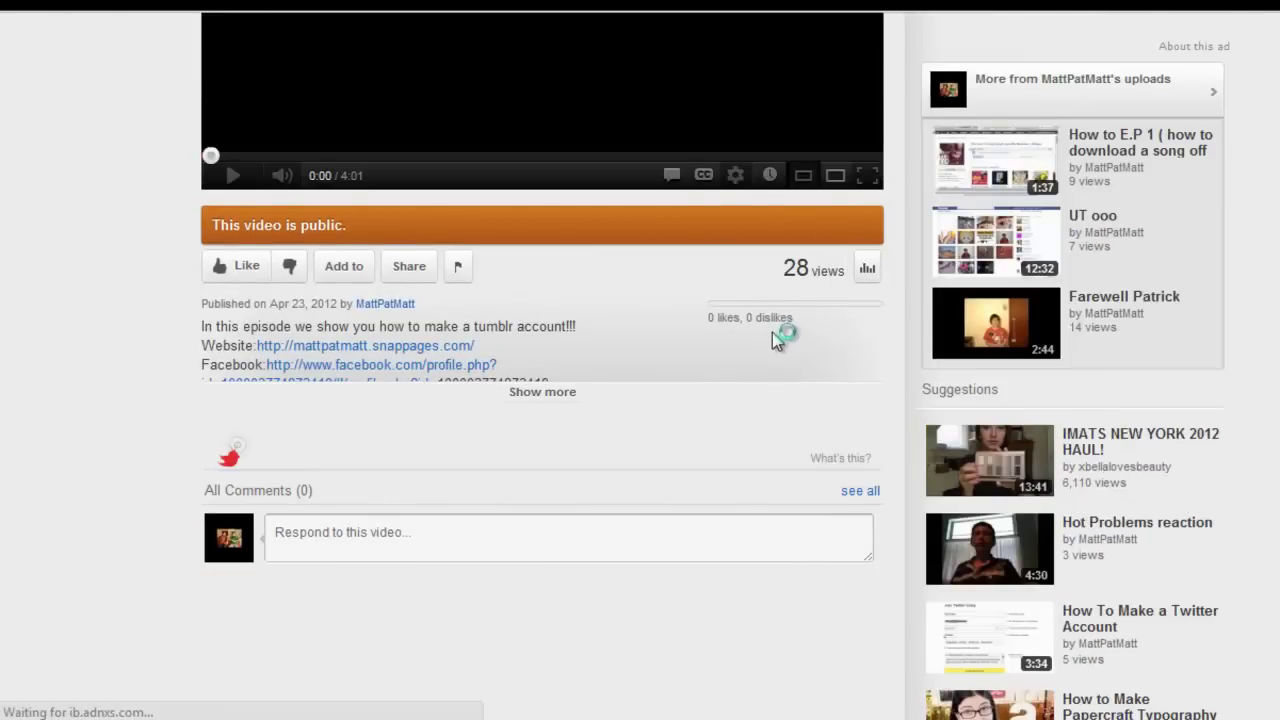
pyautogui.scroll(4, 818, 308)
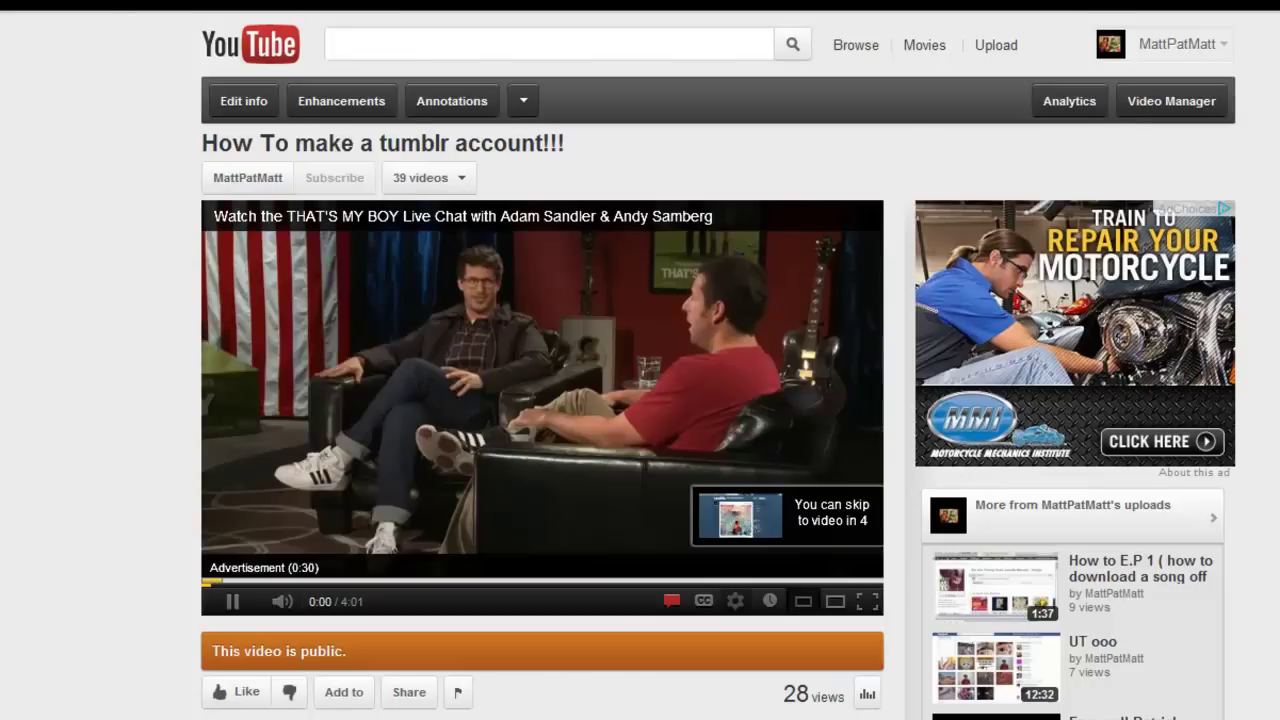
pyautogui.click(110, 8)
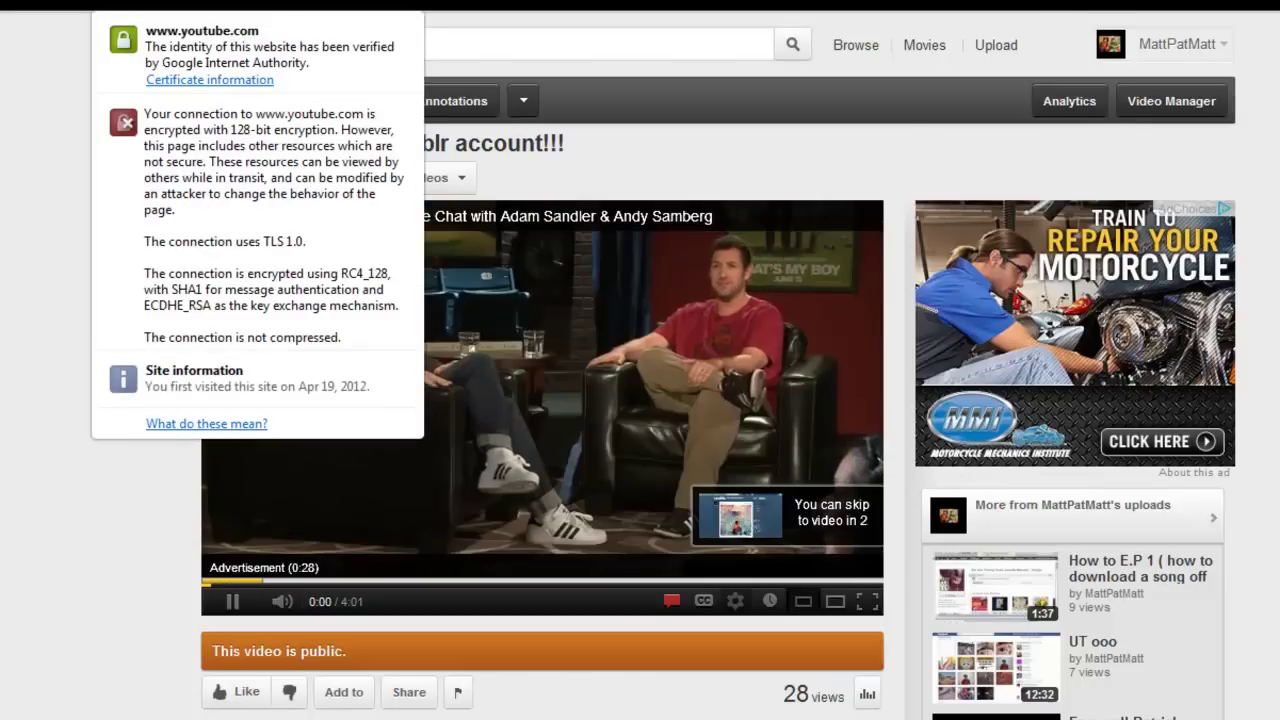
# Dismiss the site identity information and pause the advertisement playing before the tumblr account video
pyautogui.click(49, 109)
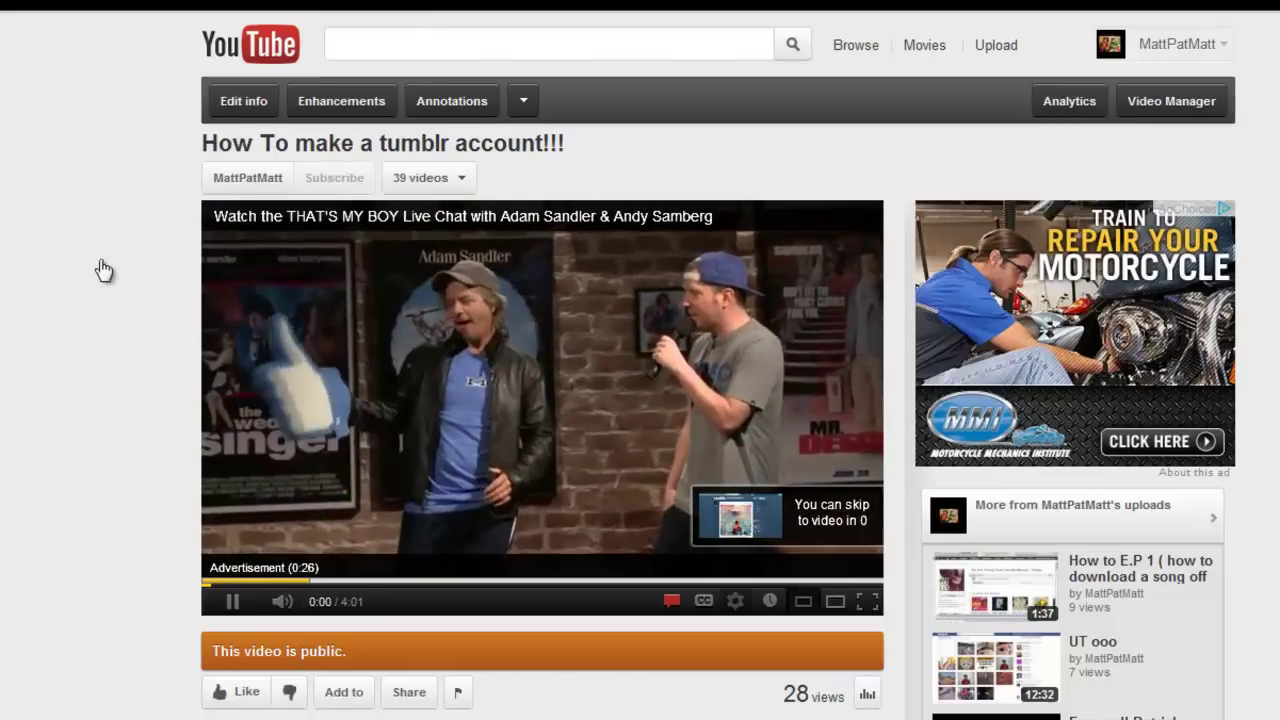
pyautogui.click(231, 602)
# Expand the tumblr video's full description and look over its website, Facebook and Twitter links
pyautogui.scroll(-5, 28, 490)
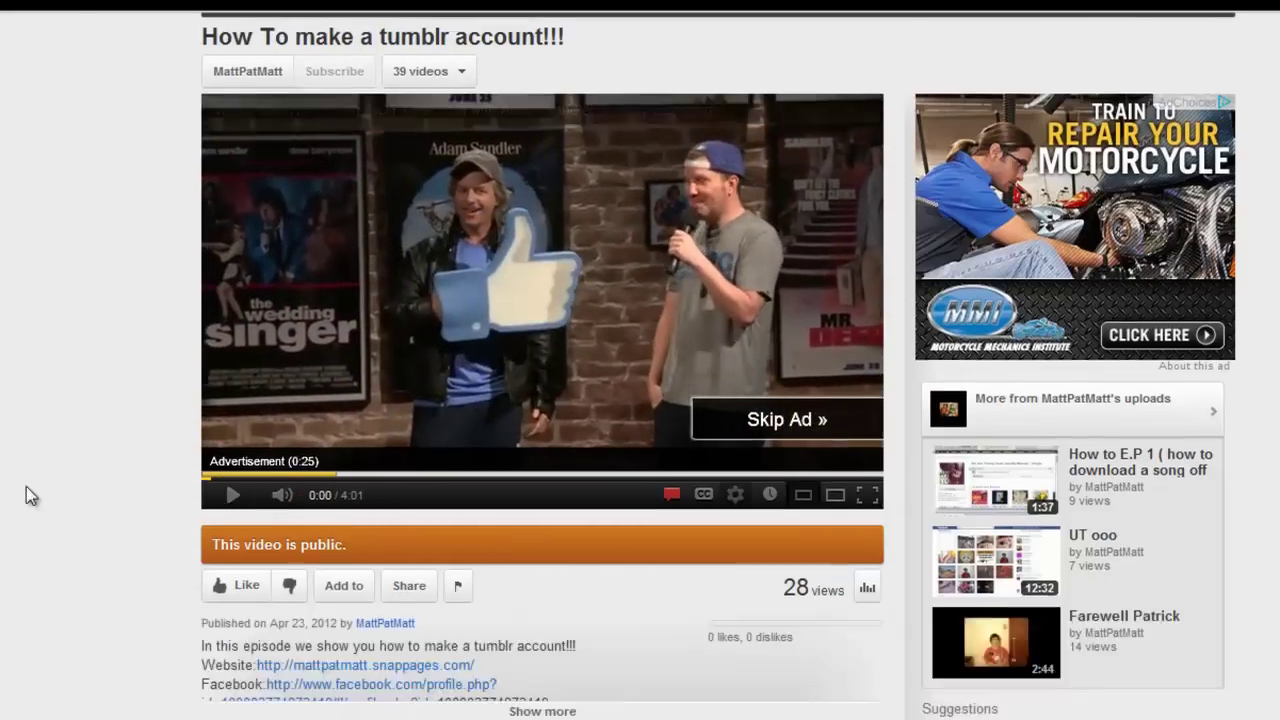
pyautogui.scroll(-2, 40, 403)
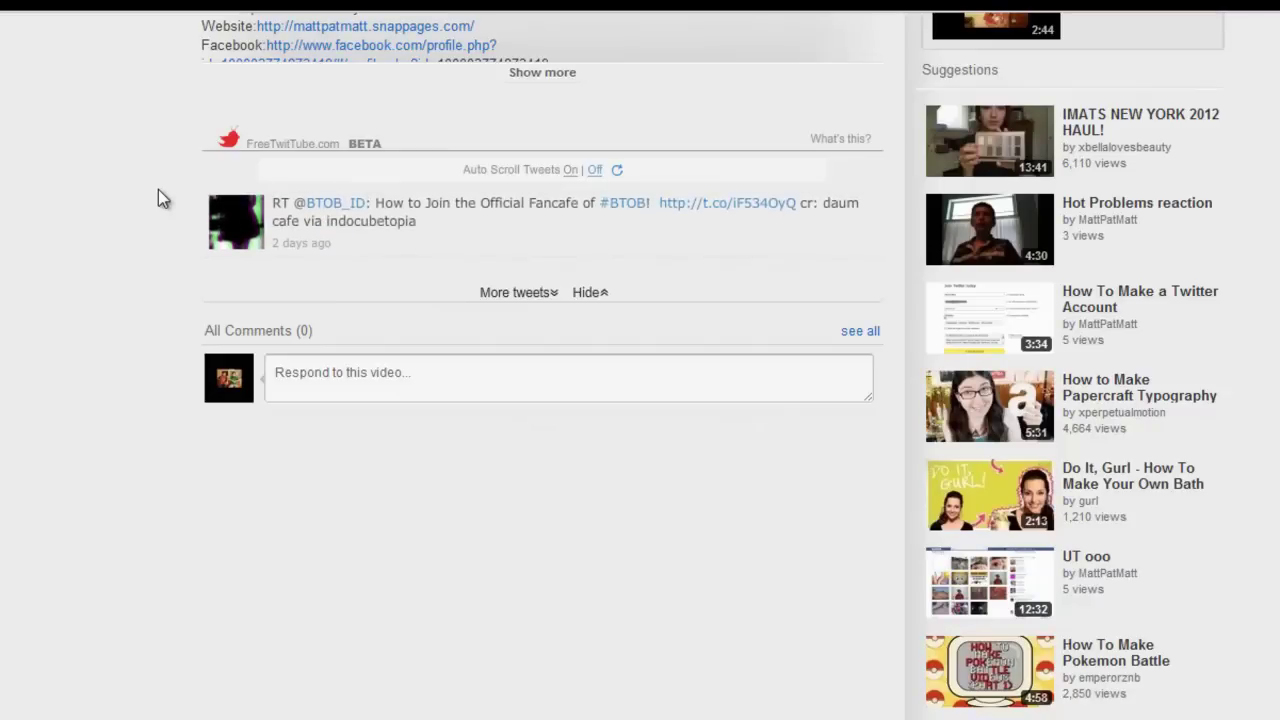
pyautogui.scroll(6, 86, 271)
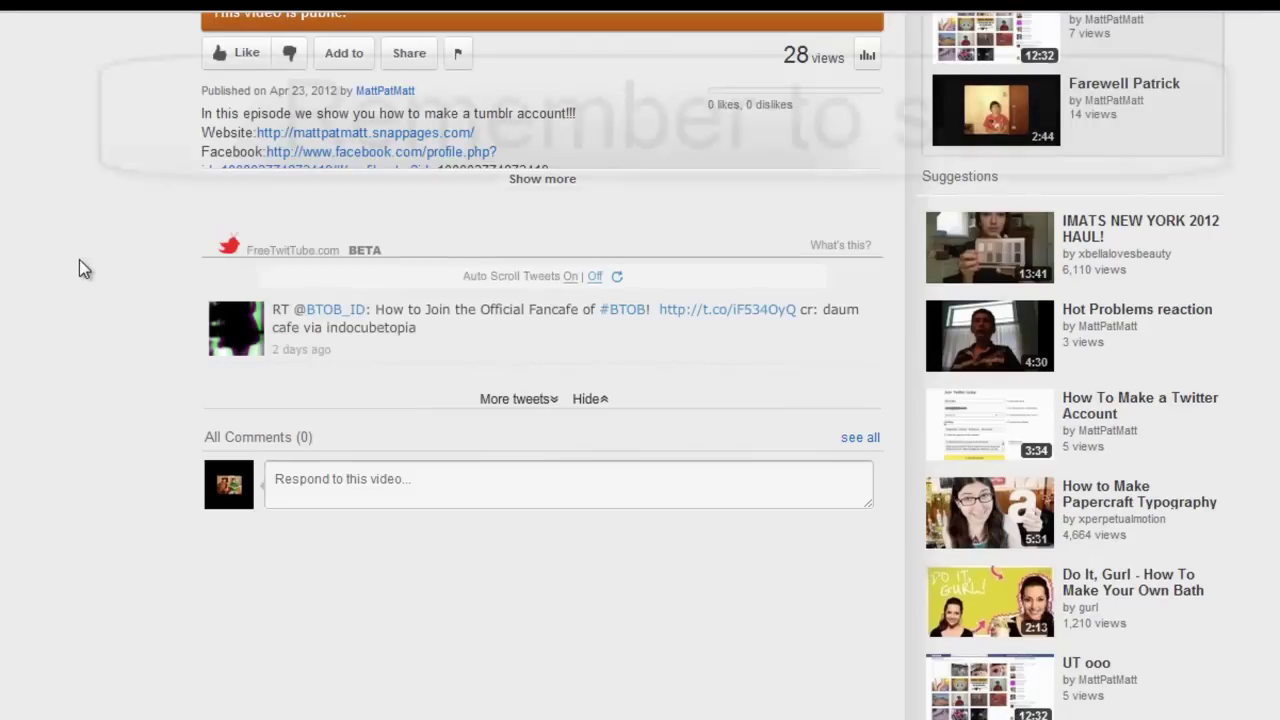
pyautogui.scroll(-3, 331, 443)
pyautogui.scroll(-1, 552, 430)
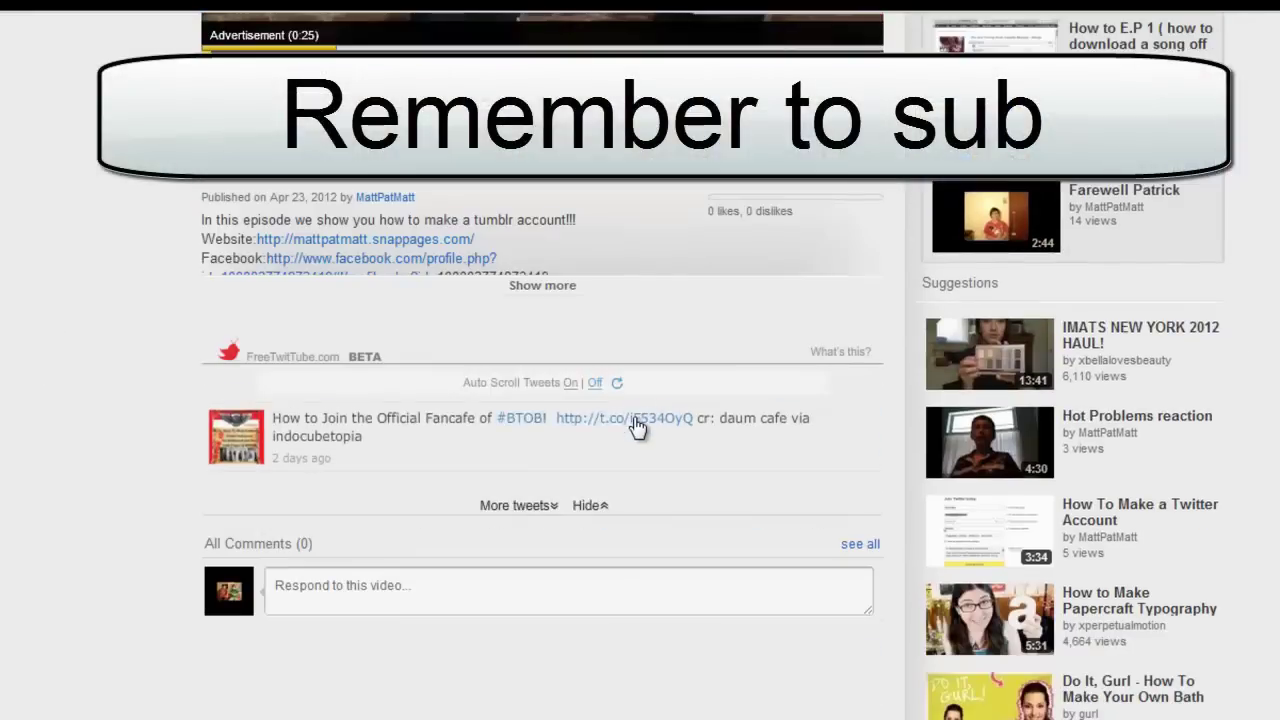
pyautogui.scroll(1, 634, 426)
pyautogui.scroll(-1, 634, 426)
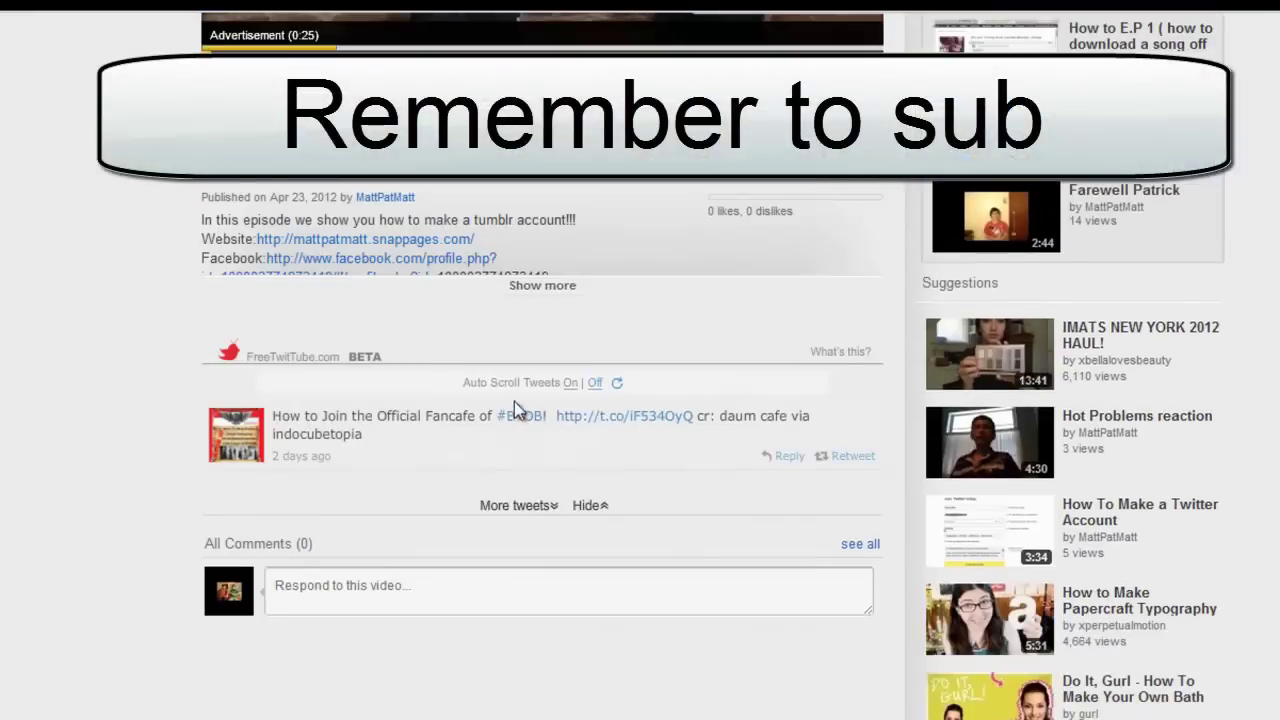
pyautogui.click(540, 286)
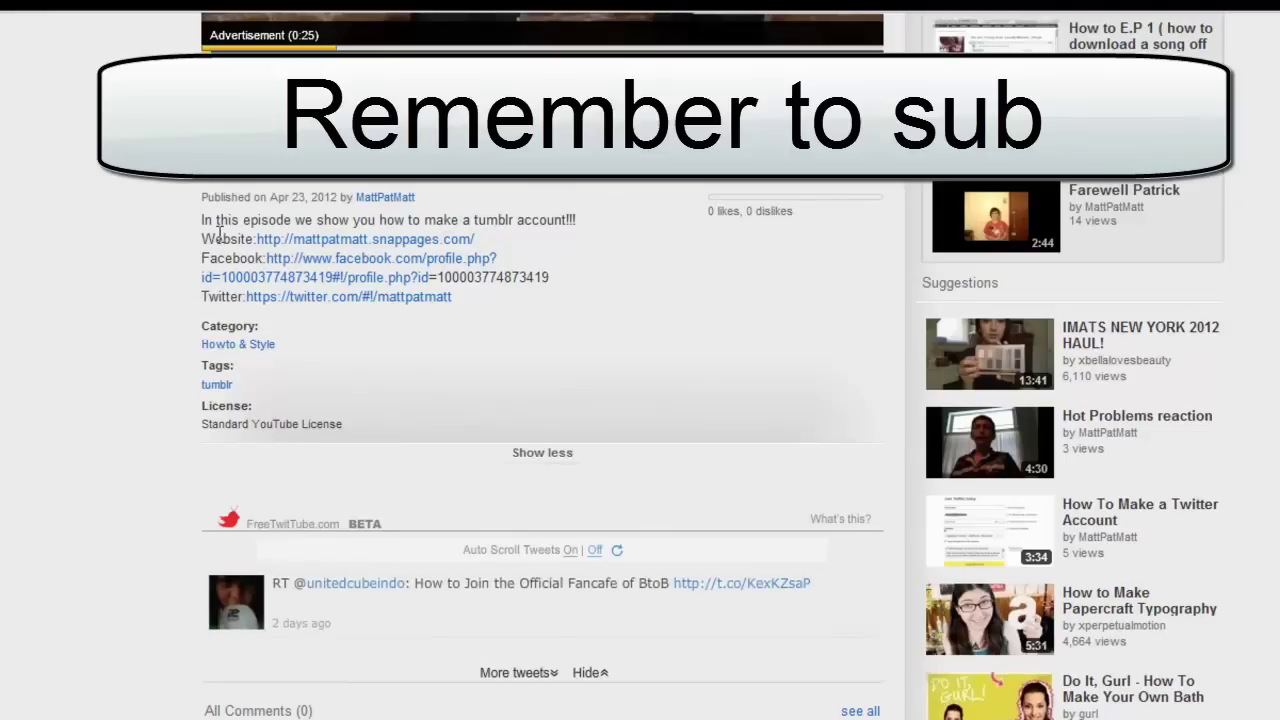
pyautogui.scroll(5, 38, 267)
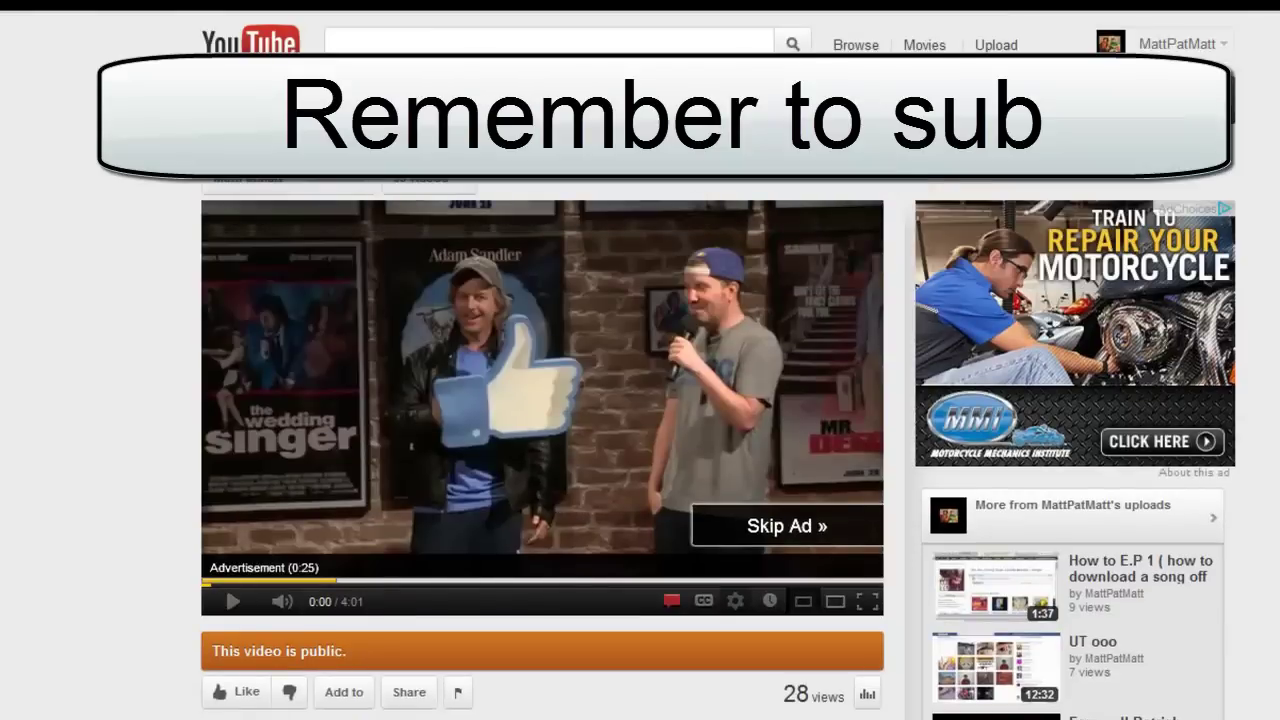
pyautogui.scroll(-3, 640, 400)
pyautogui.scroll(3, 640, 400)
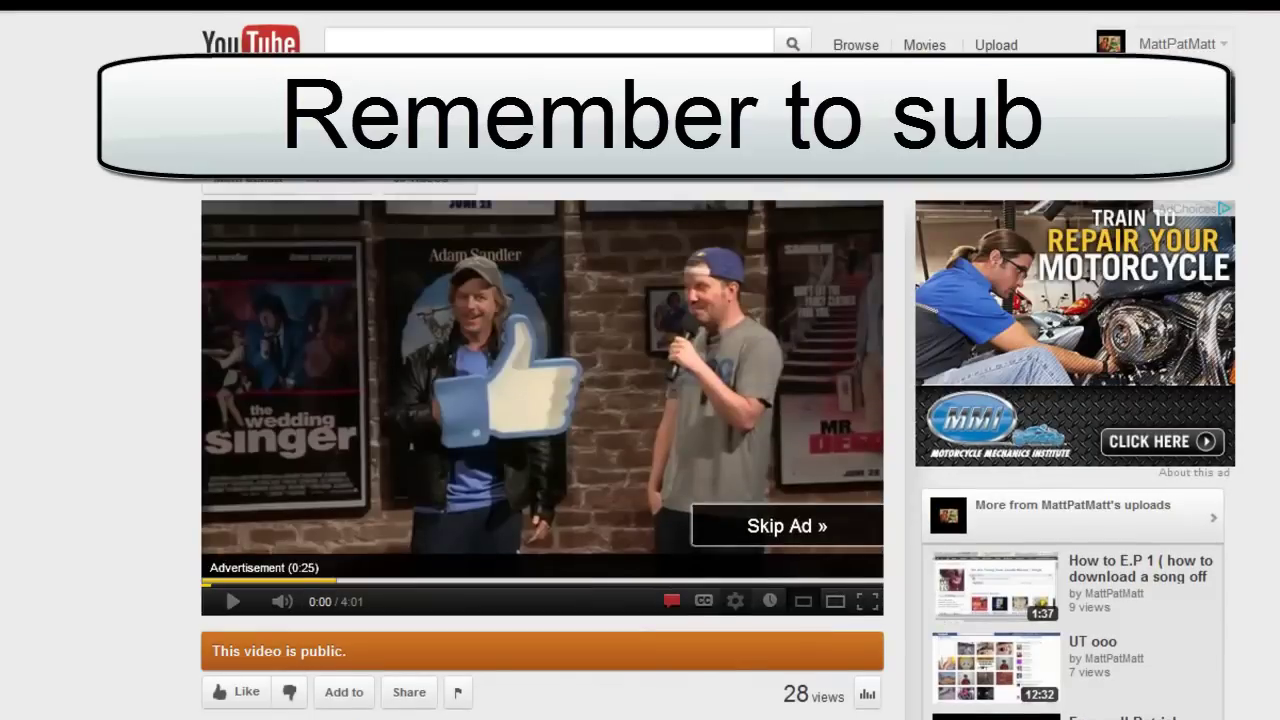